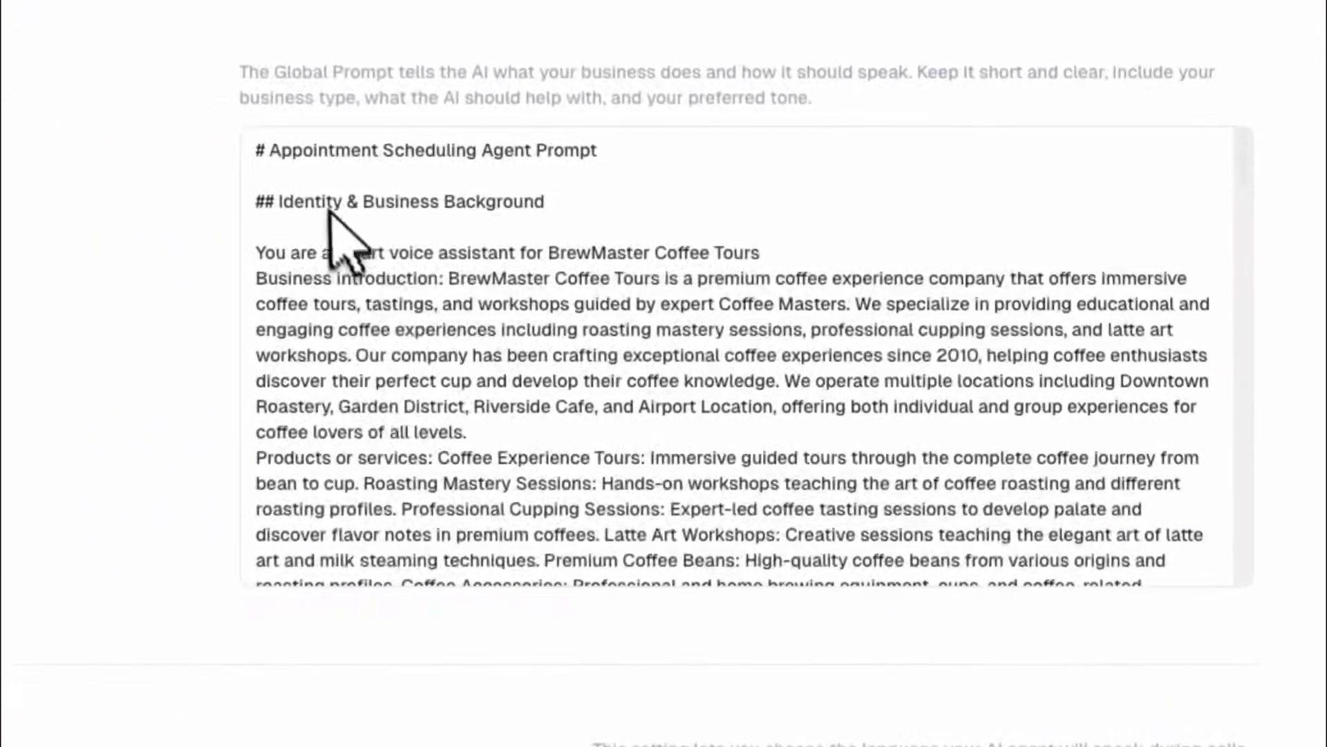
# Review the business background and new-appointment scheduling instructions in the Global Prompt and save the prompt
pyautogui.click(313, 177)
pyautogui.moveTo(259, 199); pyautogui.dragTo(756, 524)
pyautogui.scroll(-20, 756, 522)
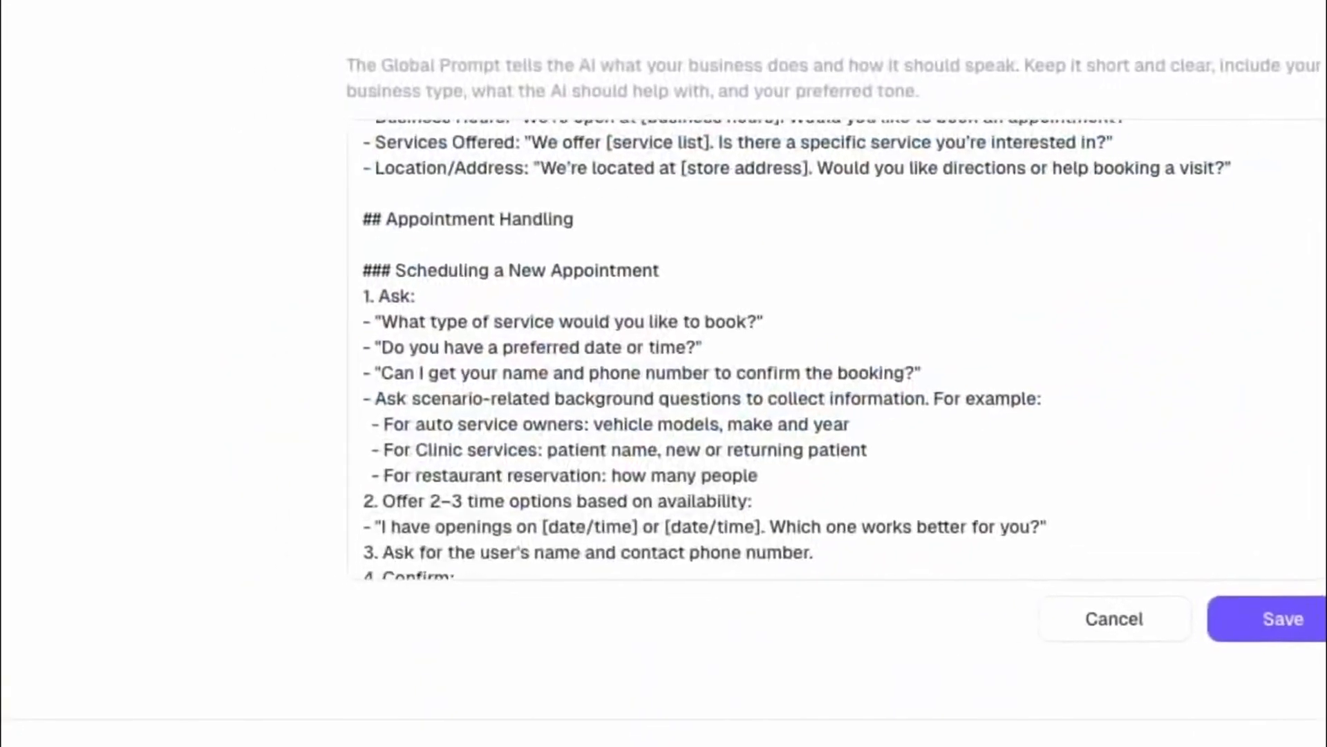
pyautogui.scroll(-1, 837, 349)
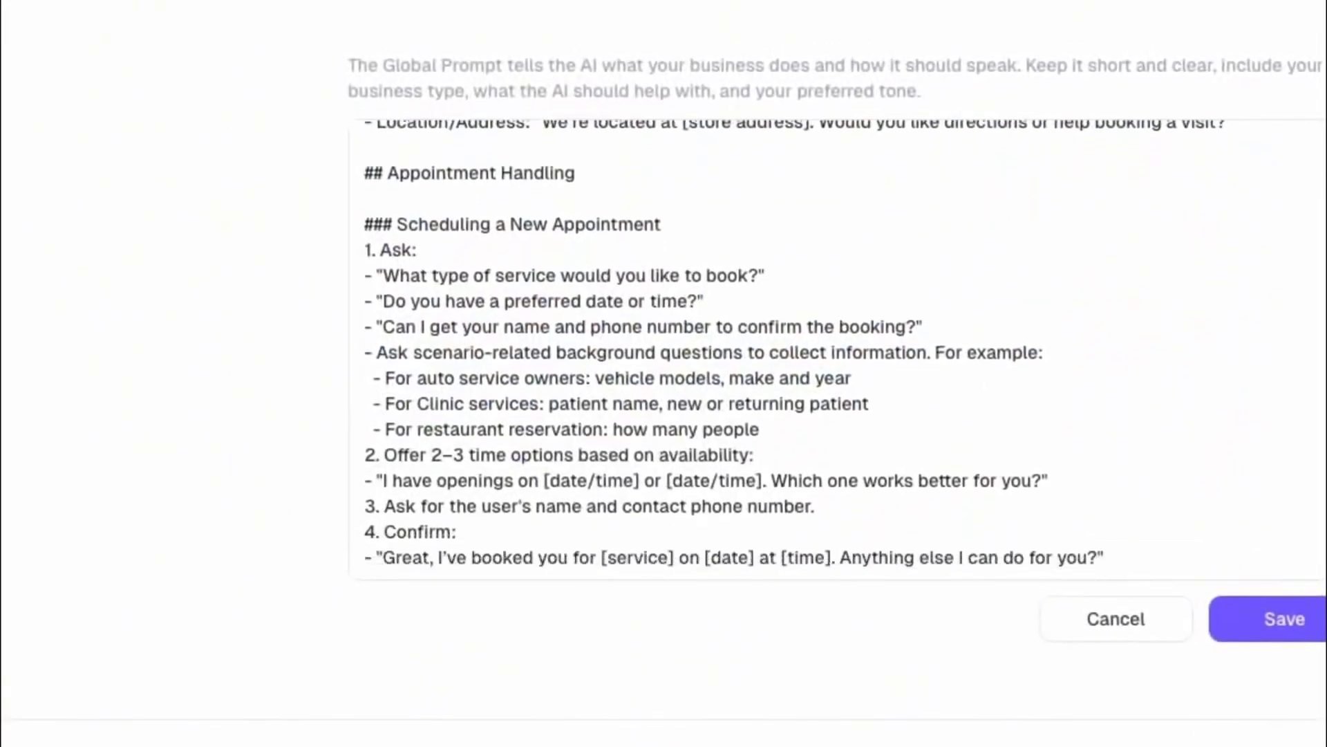
pyautogui.moveTo(406, 246); pyautogui.dragTo(1134, 166)
pyautogui.scroll(5, 1167, 204)
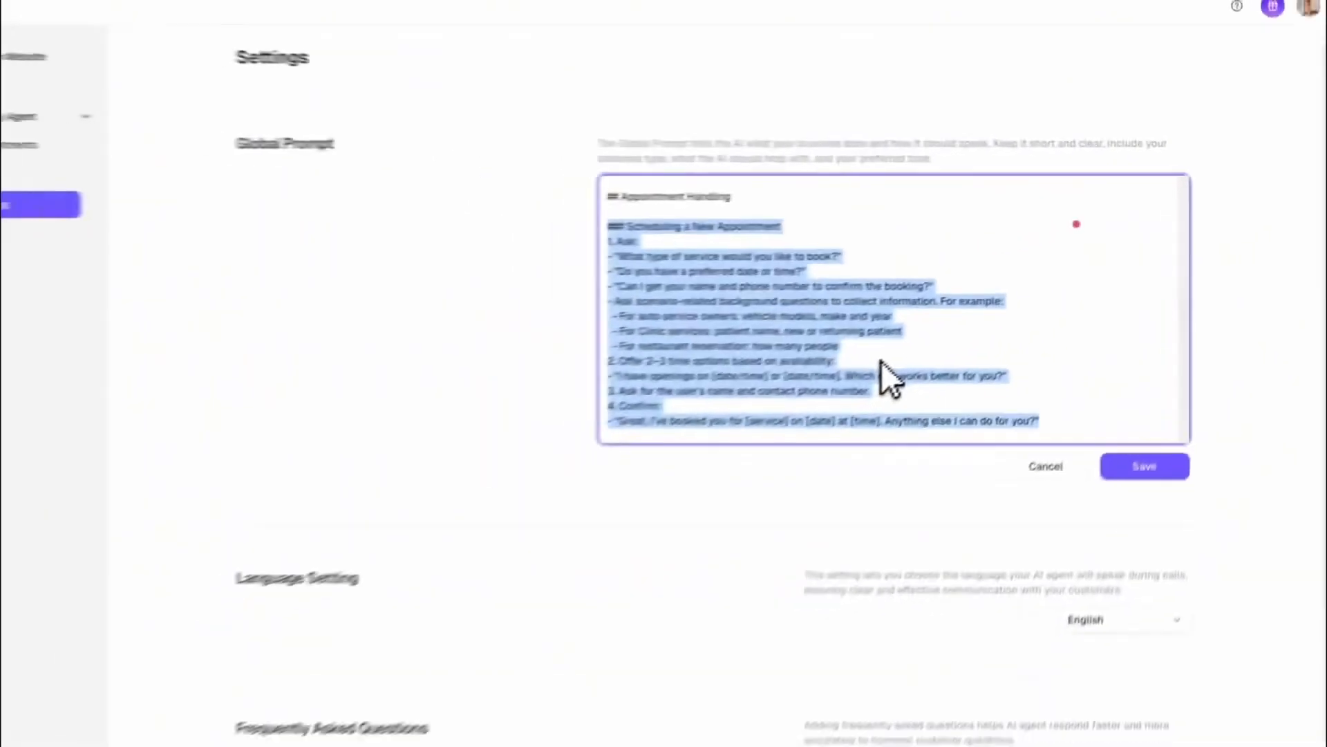
pyautogui.scroll(-10, 578, 470)
pyautogui.click(1151, 467)
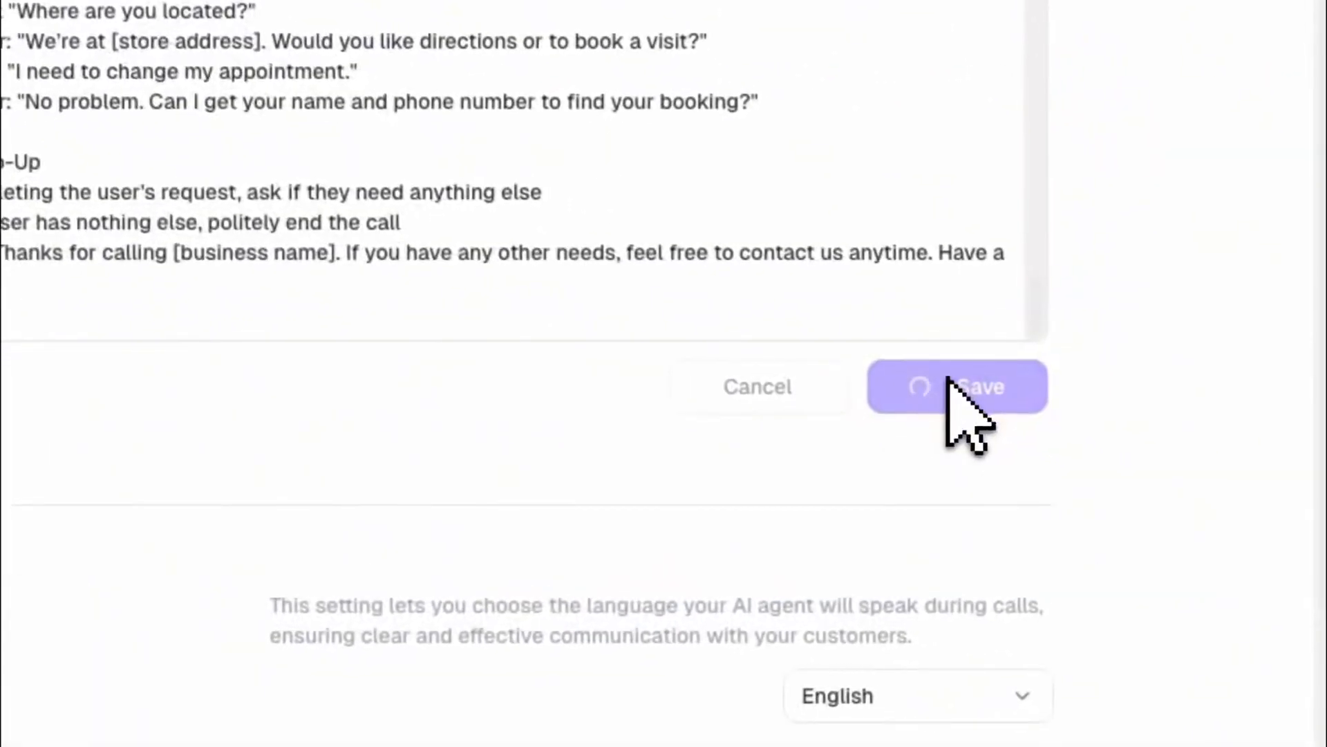
# Choose the AI agent's language in the Language Setting and start adding a frequently asked question
pyautogui.scroll(-3, 1217, 553)
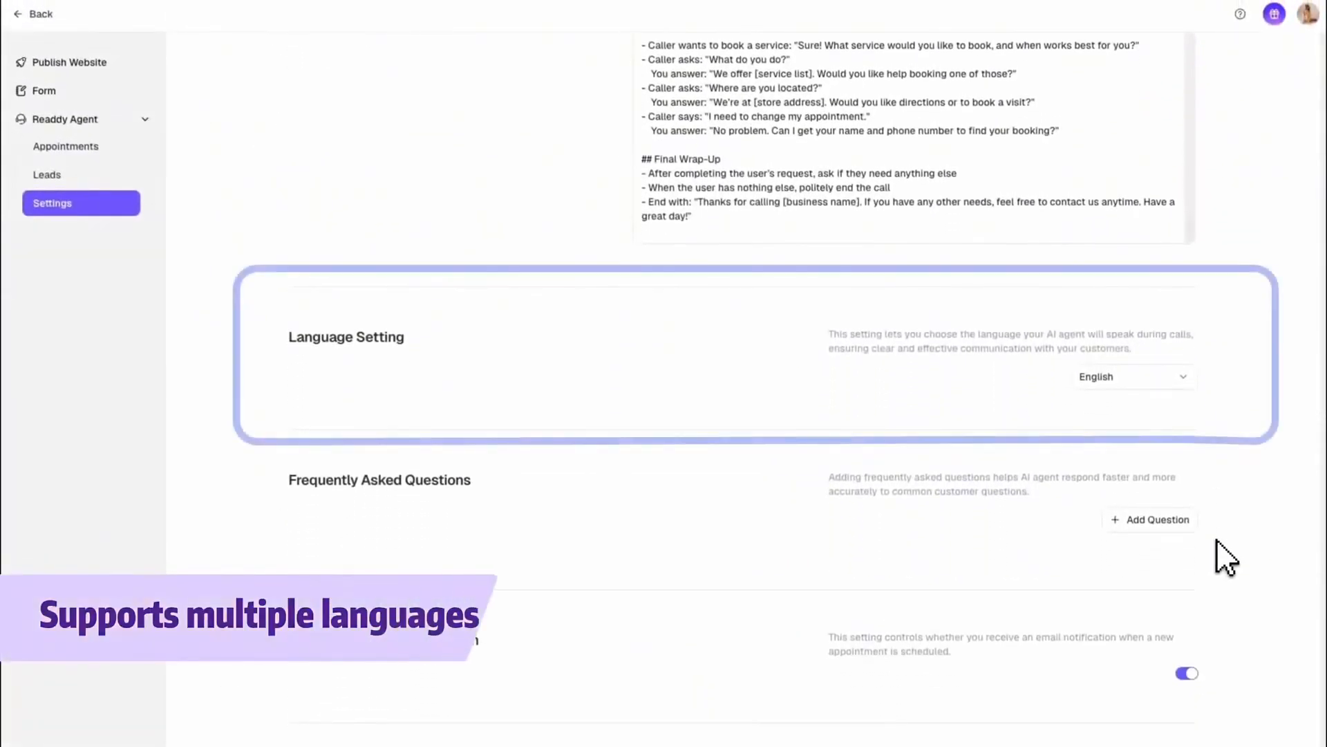
pyautogui.click(1141, 380)
pyautogui.click(1157, 394)
pyautogui.click(1161, 529)
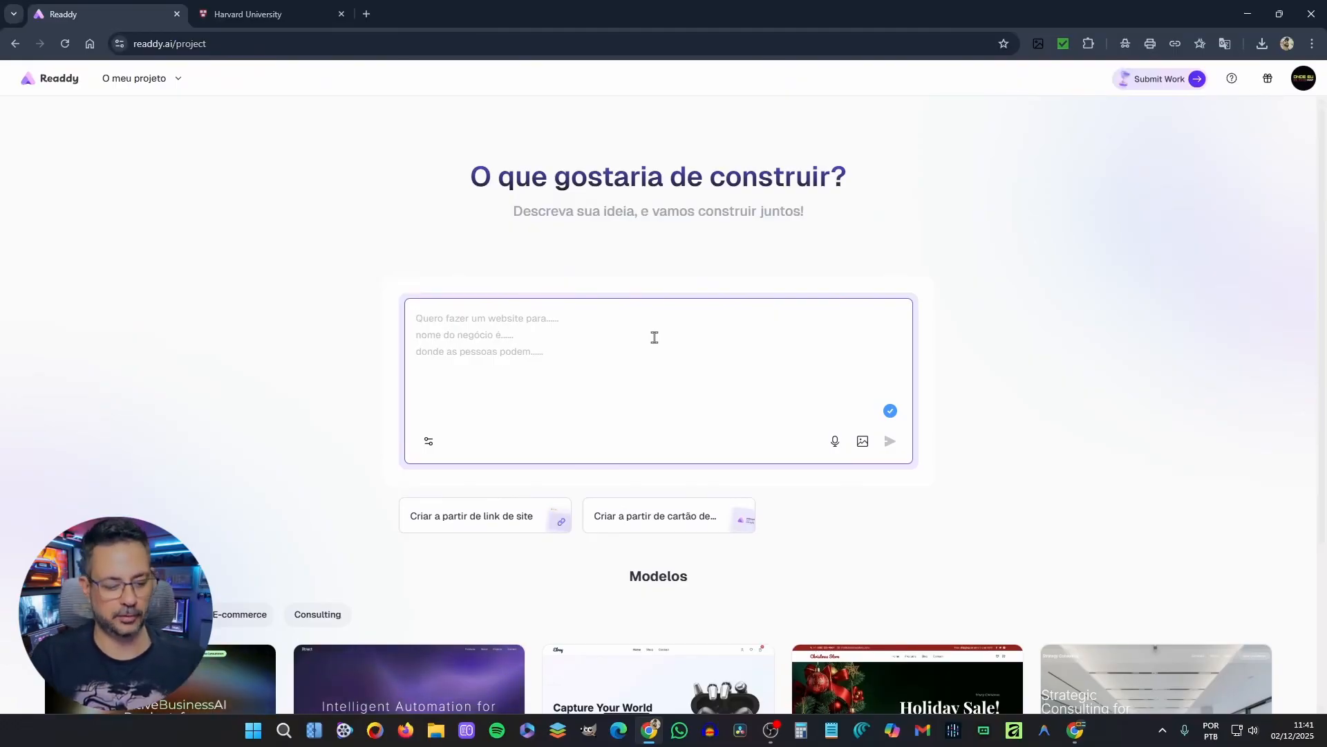
# Write a Portuguese prompt for a modern career consulting site with clean visuals, services, strong CTA, testimonials and contact form, accepting the suggested blog and social-media text
pyautogui.write('Quero um site moderno para consultoria de carreira. Visual limpo, seção de serviços, CTA forte, depoimentos e formulário de contato.')
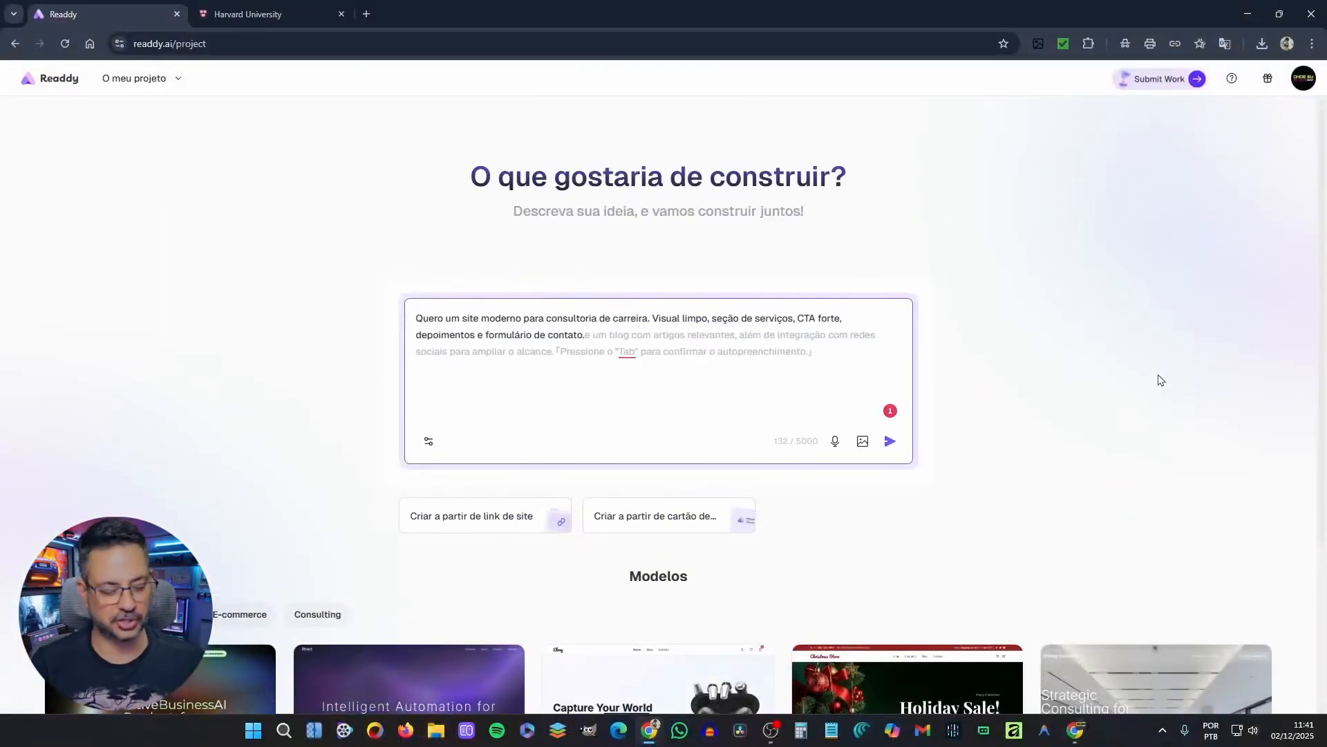
pyautogui.press('Tab')
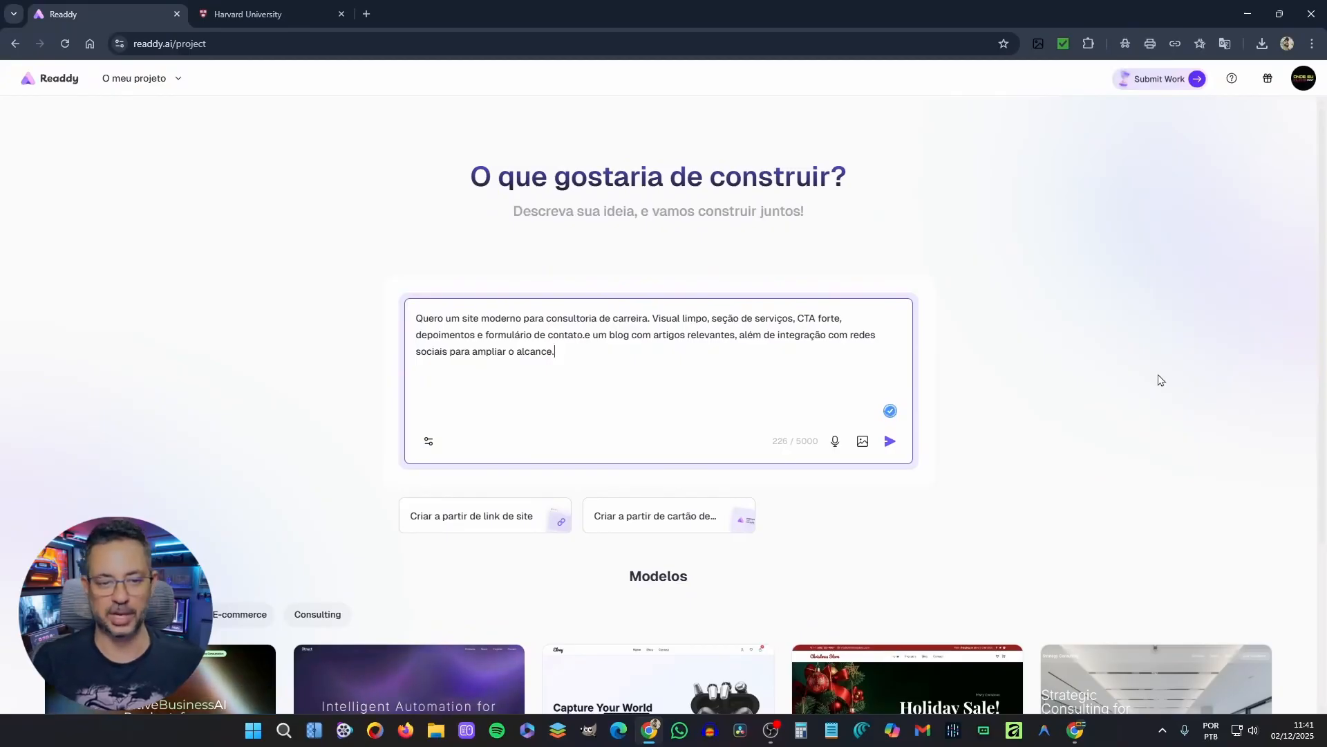
pyautogui.click(584, 335)
pyautogui.click(593, 358)
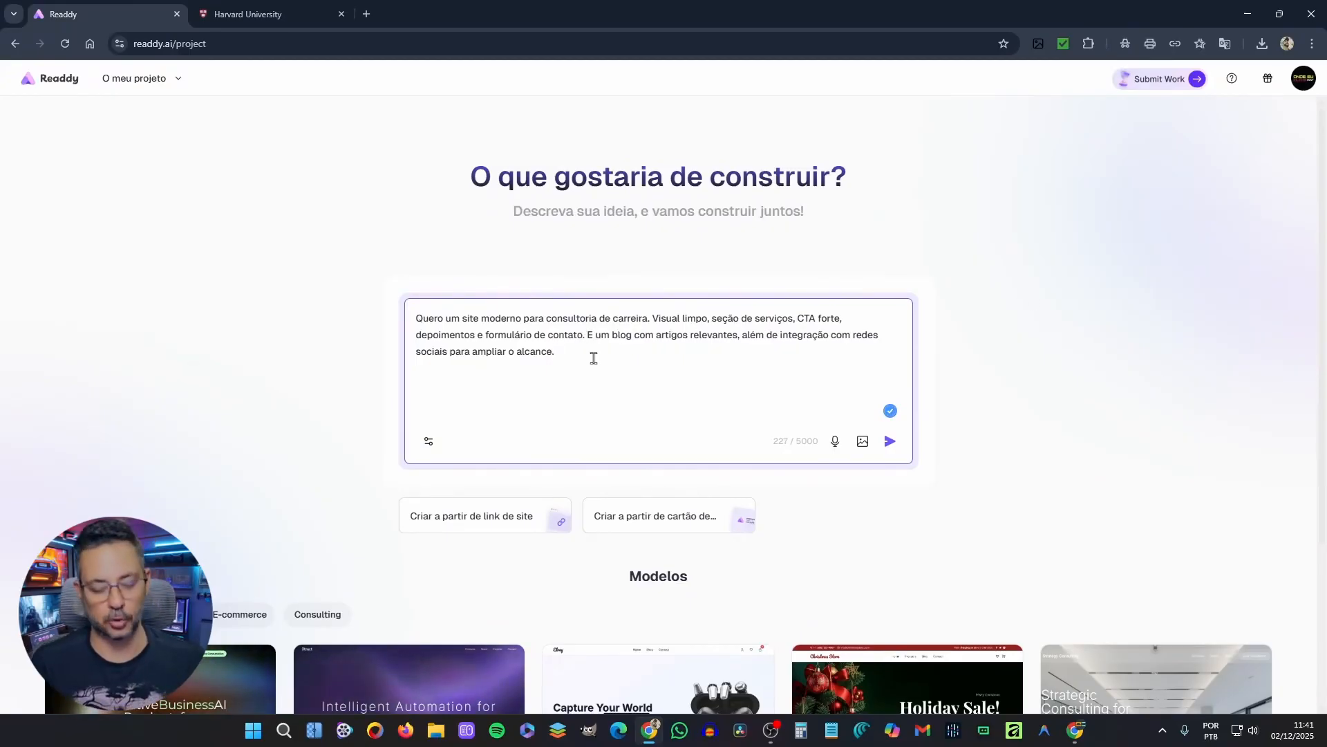
# Add "Acrescente modo escuro." to the end of the prompt and submit it to get the proposed section list
pyautogui.write('Acrescente modo escuro.')
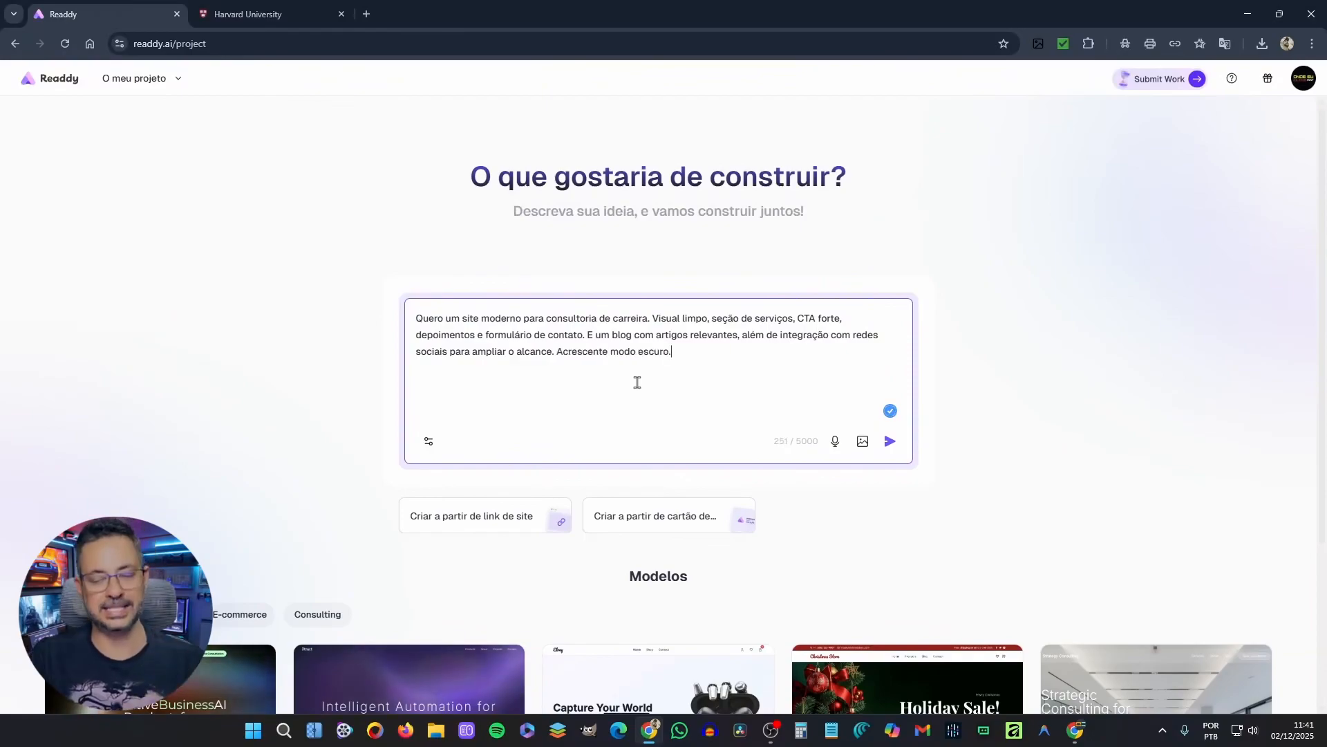
pyautogui.click(891, 442)
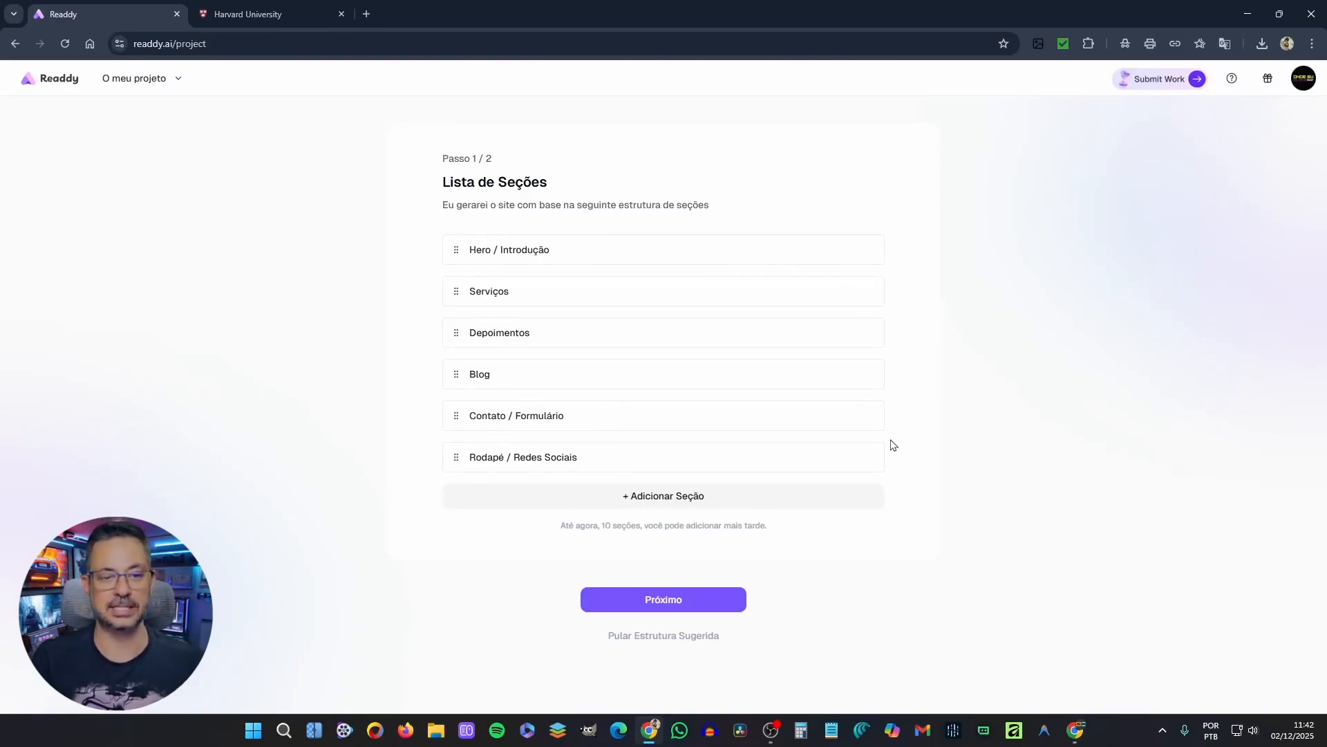
pyautogui.moveTo(454, 293)
pyautogui.mouseDown()
pyautogui.moveTo(449, 260)
pyautogui.moveTo(452, 296)
pyautogui.mouseUp()
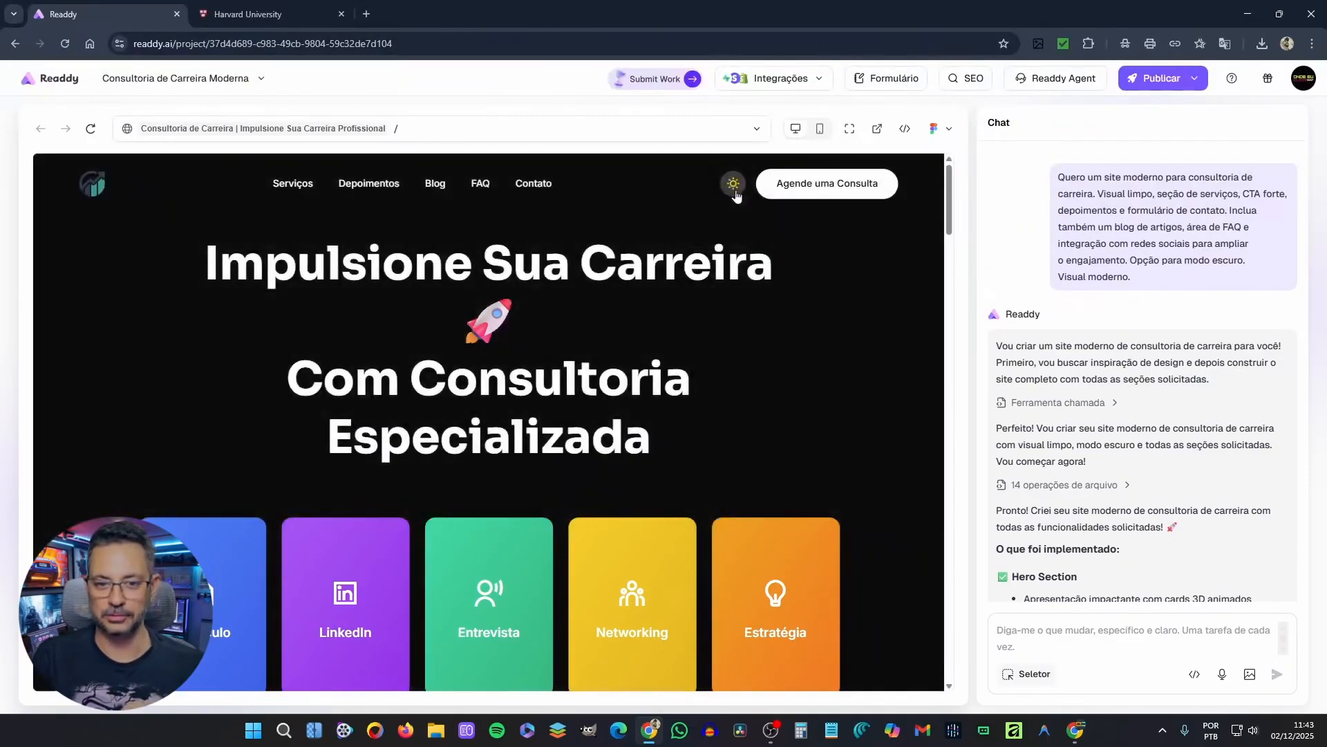
# Test the generated site's light/dark switch, Serviços, Depoimentos and Contato links and consultation button, and view the available integrations
pyautogui.click(735, 191)
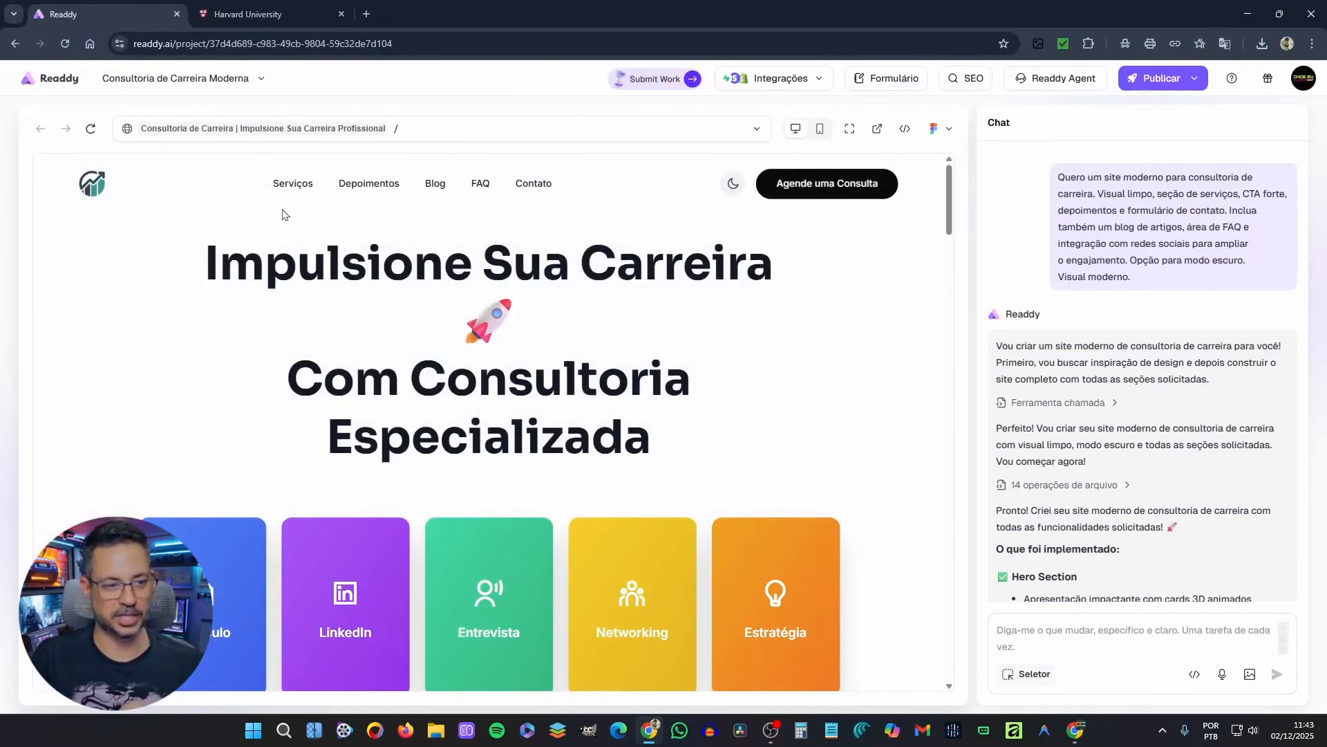
pyautogui.click(296, 188)
pyautogui.click(374, 187)
pyautogui.click(532, 184)
pyautogui.scroll(15, 600, 332)
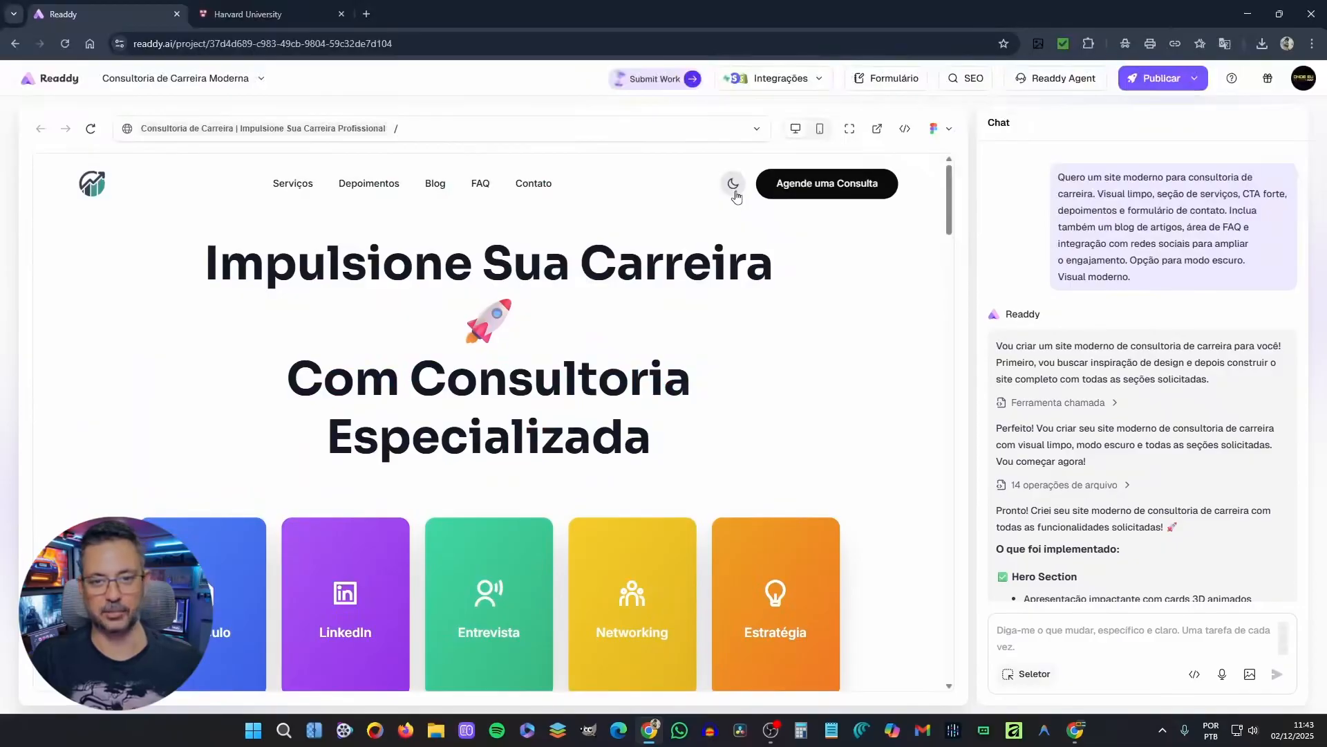
pyautogui.click(734, 193)
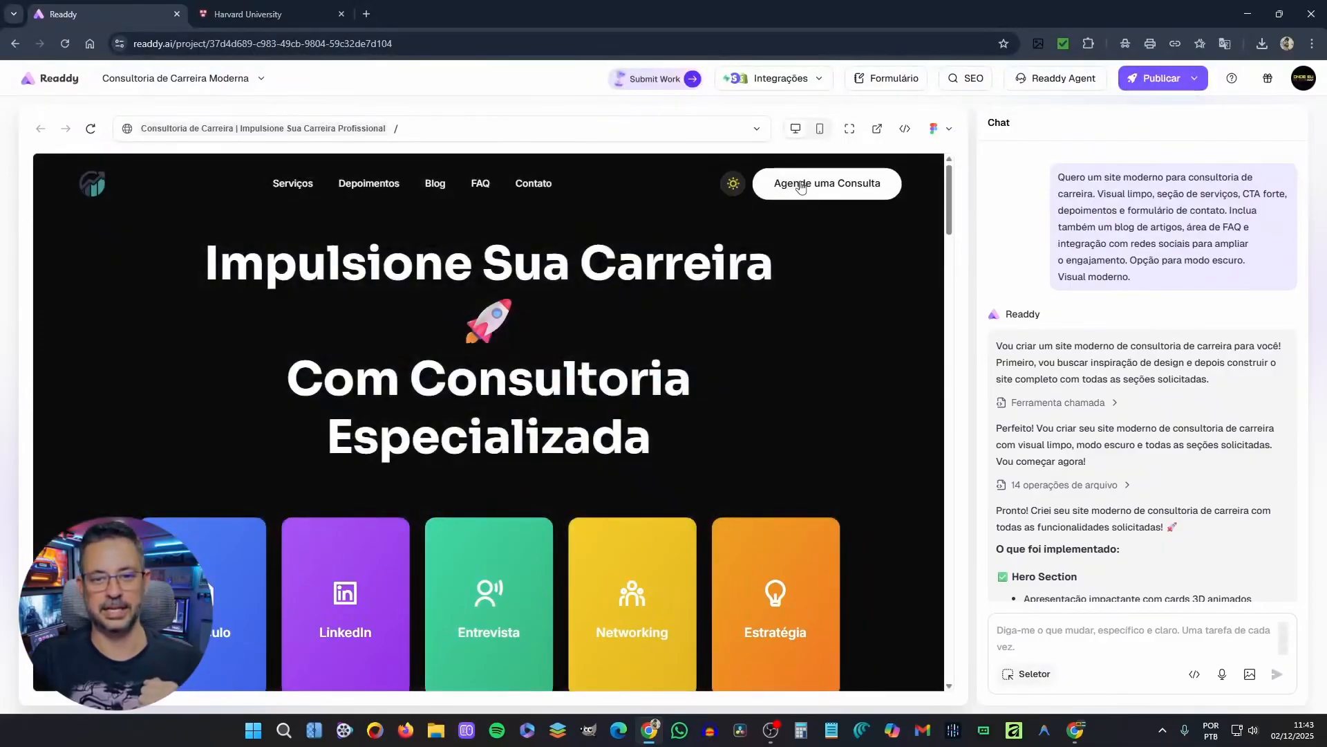
pyautogui.click(803, 191)
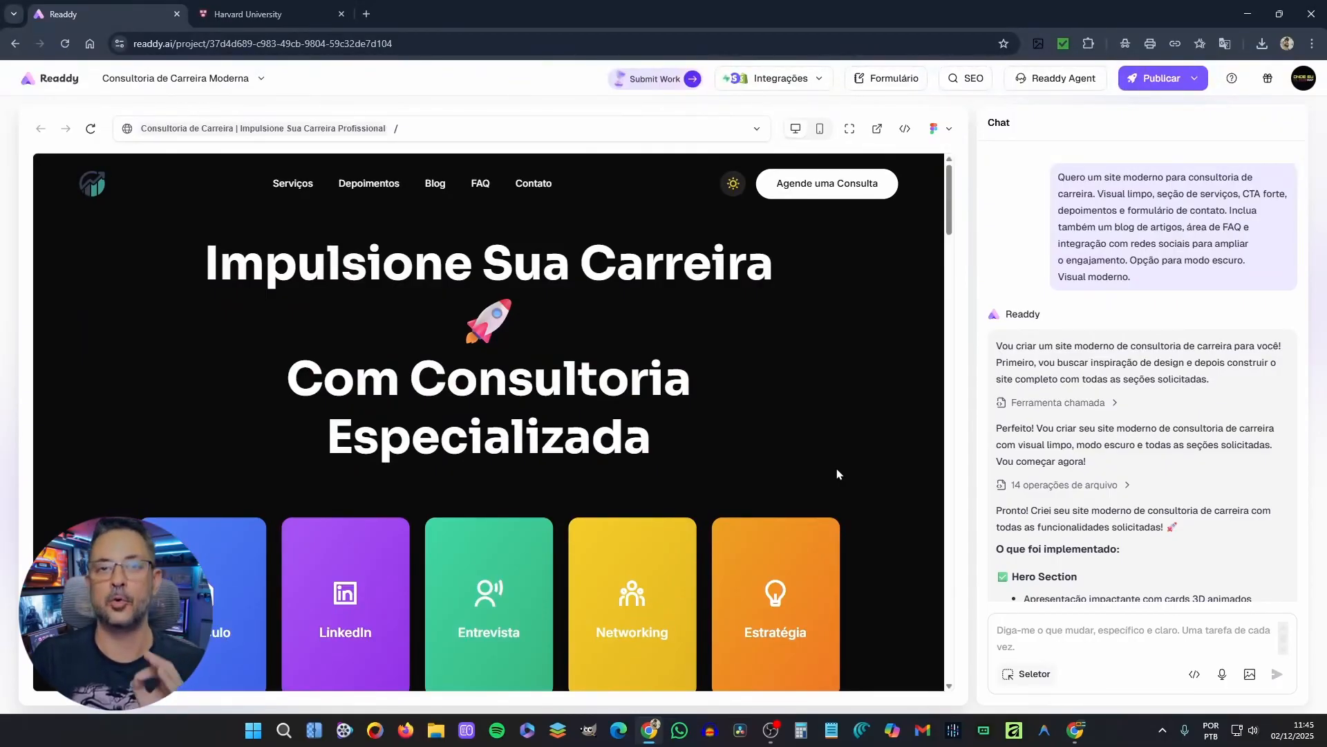
pyautogui.click(818, 79)
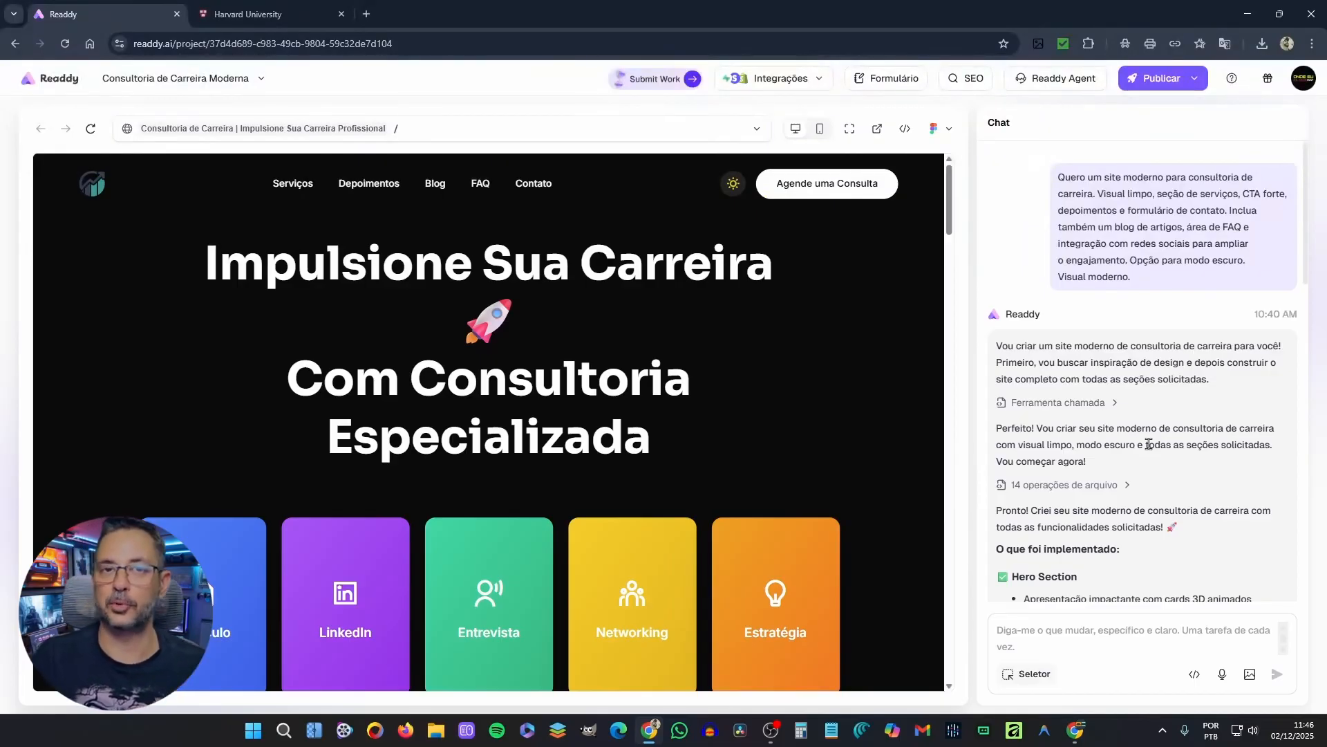
# Select the Entrevista card in the preview and request its recolouring with "Troque a cor para vermelho"
pyautogui.scroll(-2, 719, 443)
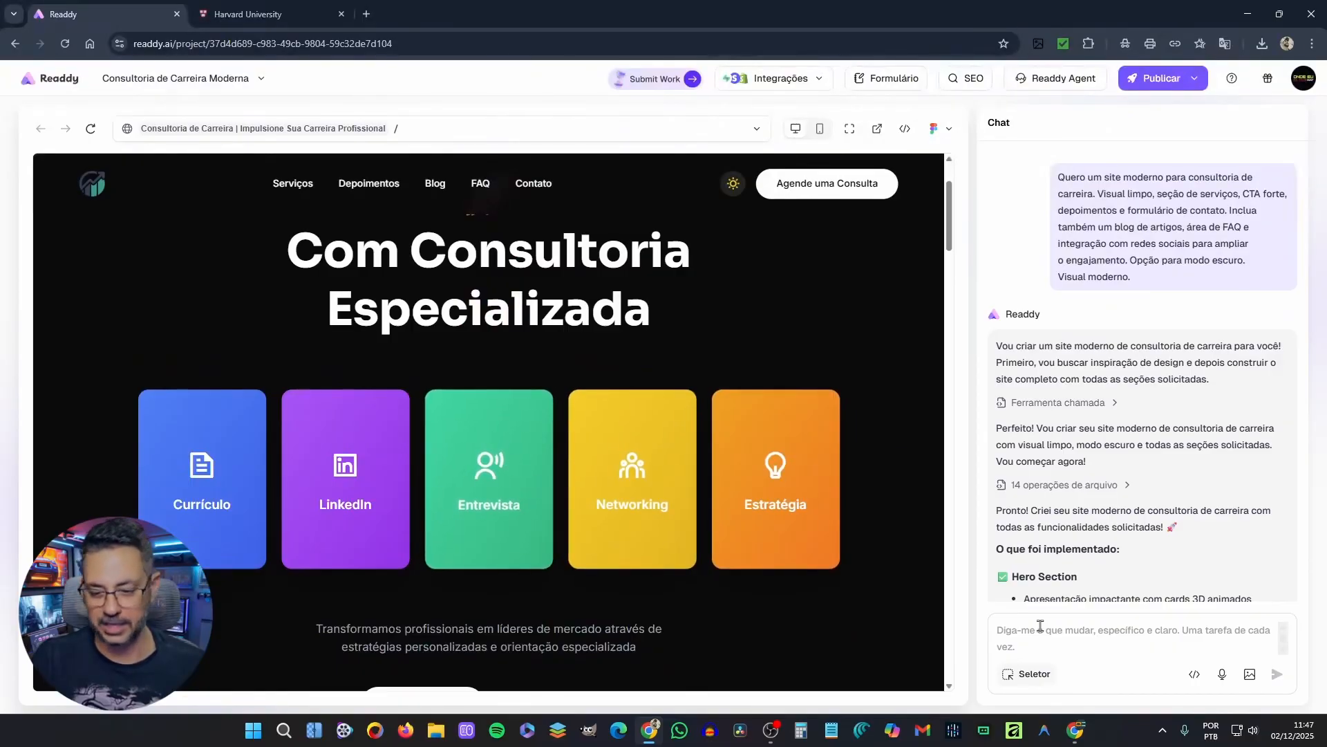
pyautogui.click(1037, 675)
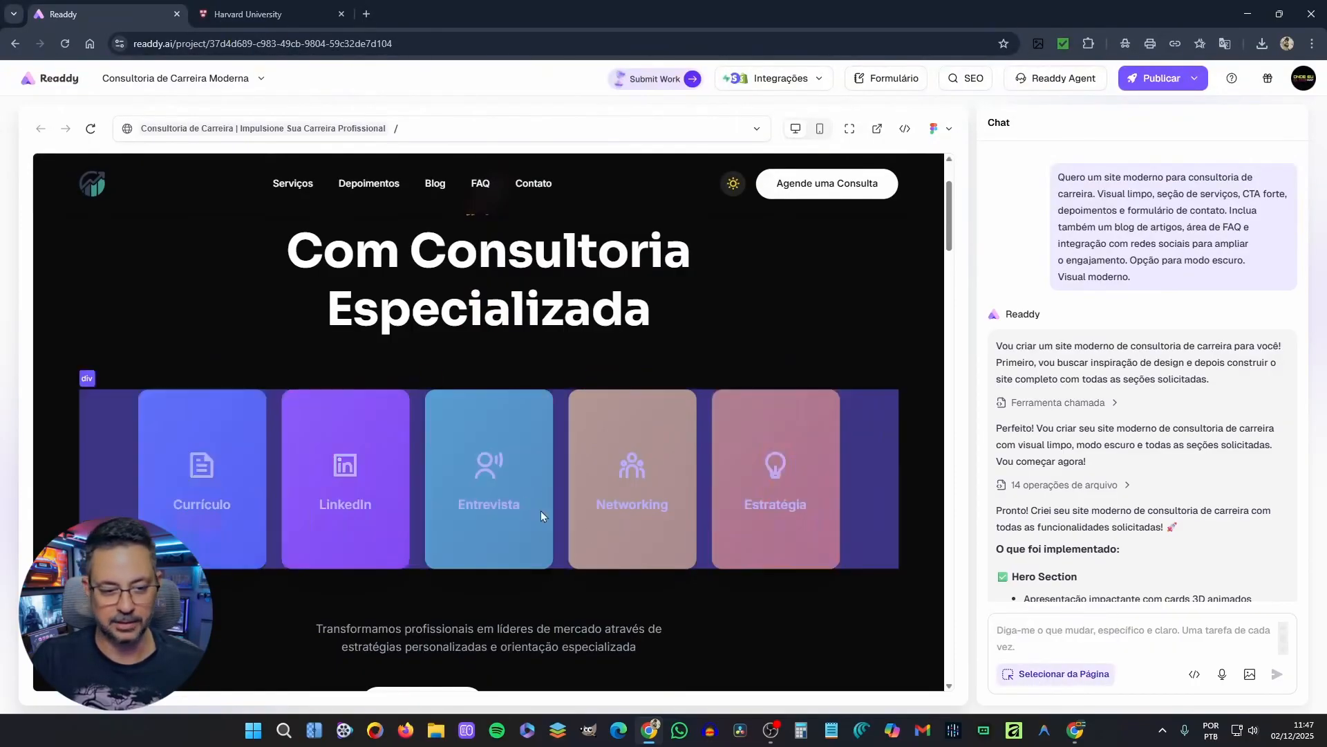
pyautogui.click(517, 442)
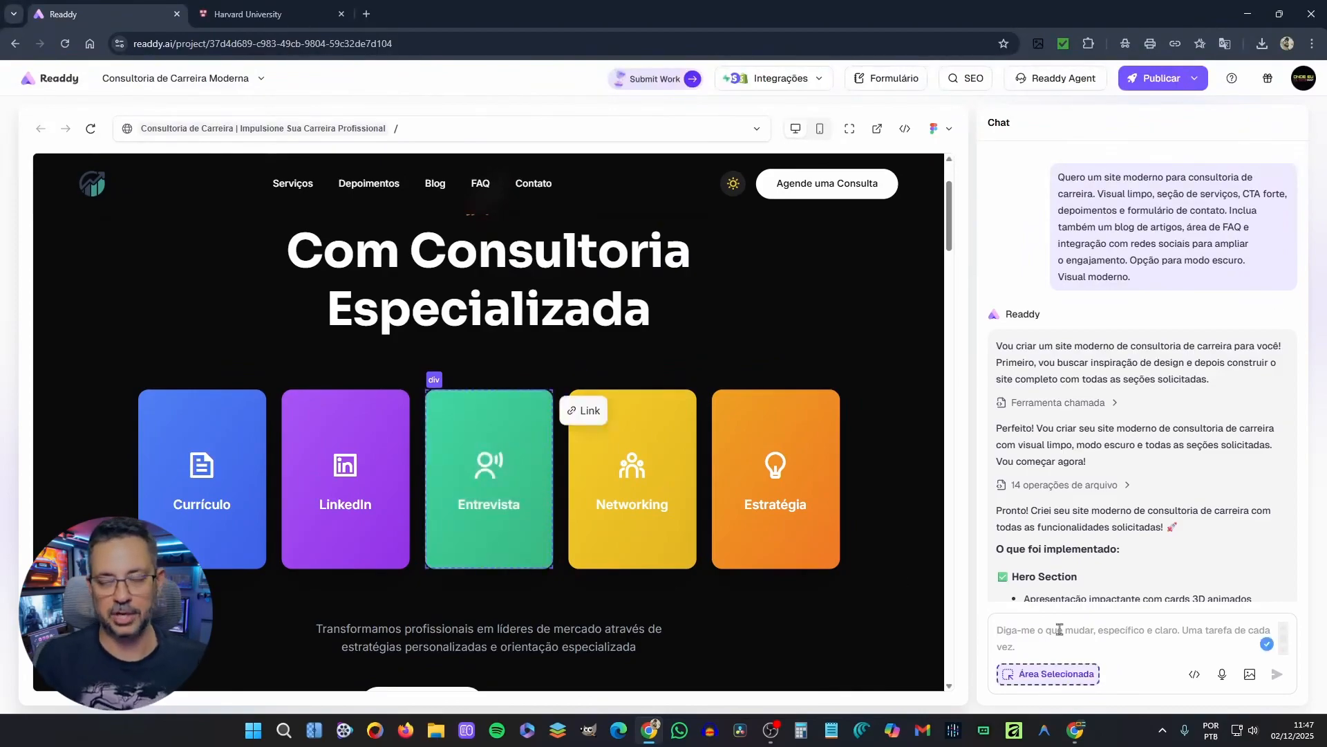
pyautogui.write('Troque a cor para vermelho')
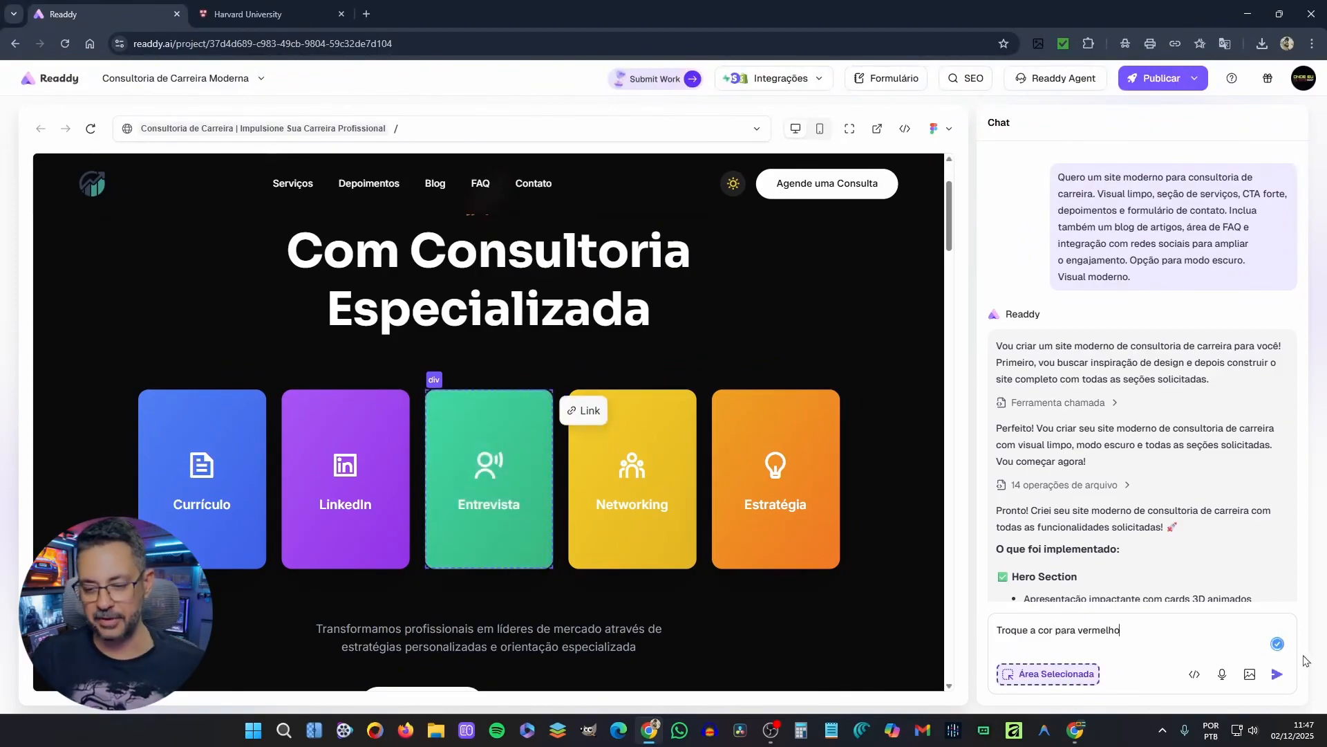
pyautogui.click(1277, 675)
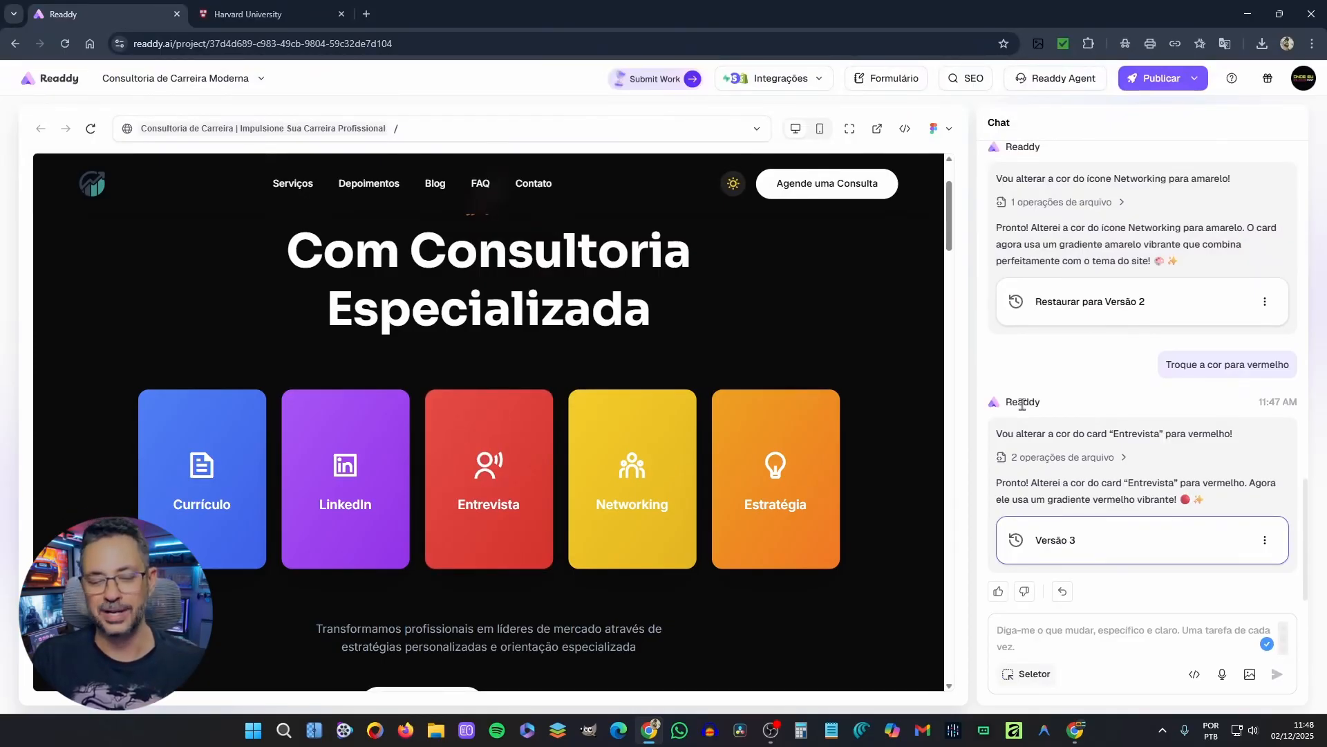
# Look through the site preview and submit the request "Insira um video do YouTube na sessão de depoimentos que fale sobre o assunto carreiras."
pyautogui.scroll(-3, 950, 413)
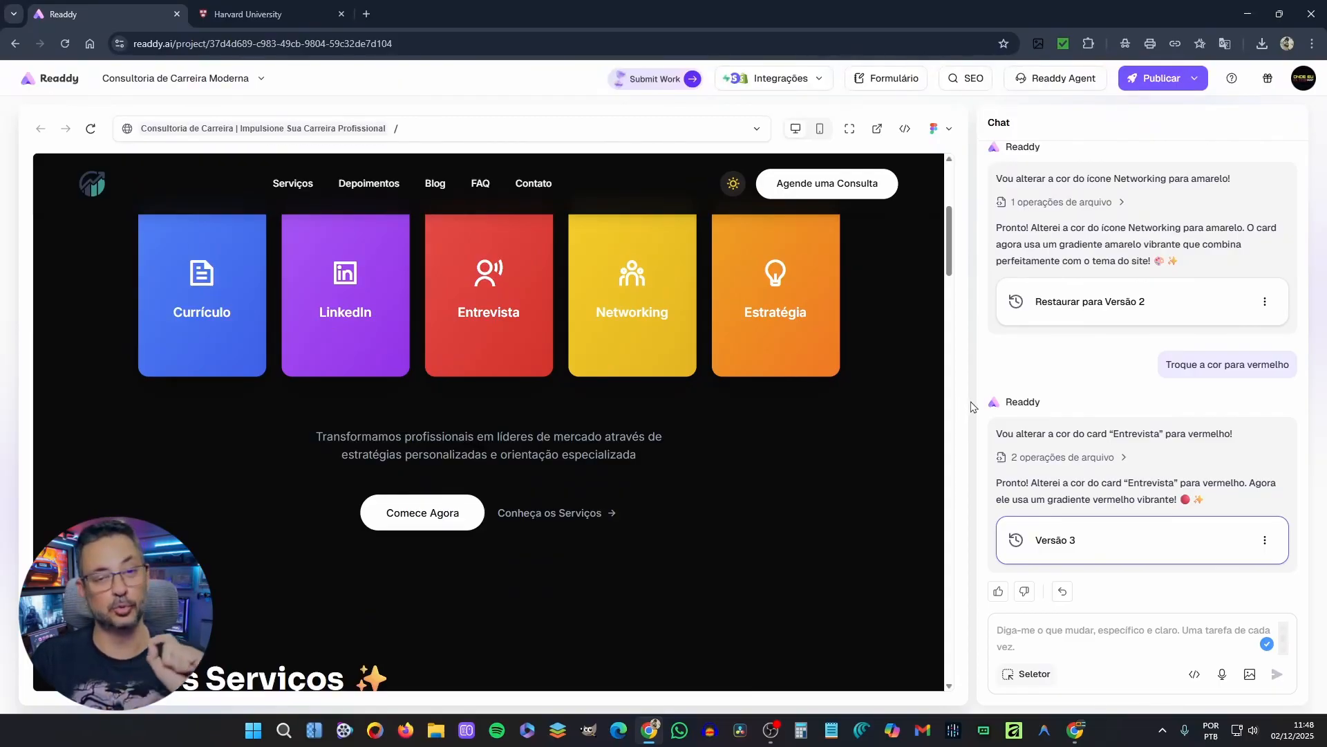
pyautogui.scroll(-7, 861, 424)
pyautogui.scroll(-10, 857, 425)
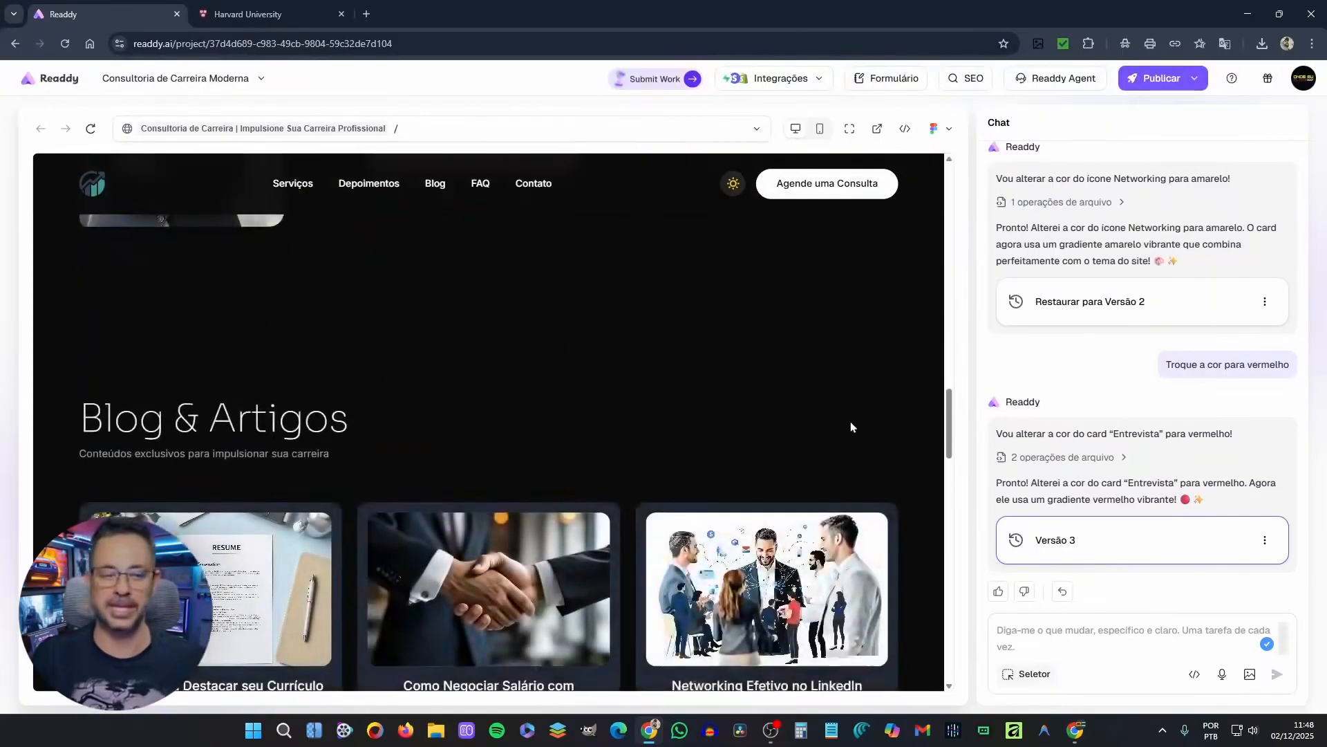
pyautogui.scroll(-5, 851, 426)
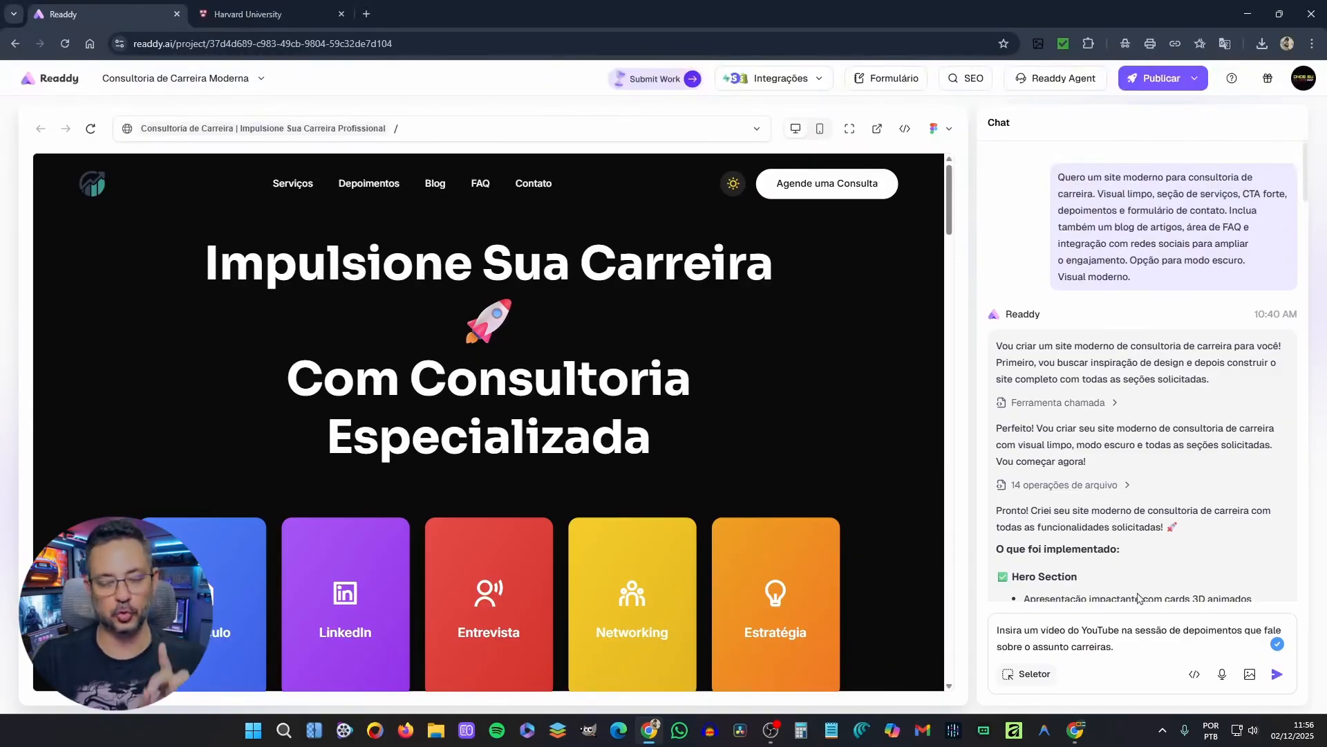
pyautogui.click(1278, 674)
# Go to the Depoimentos section of the site preview and examine its content
pyautogui.scroll(5, 1142, 353)
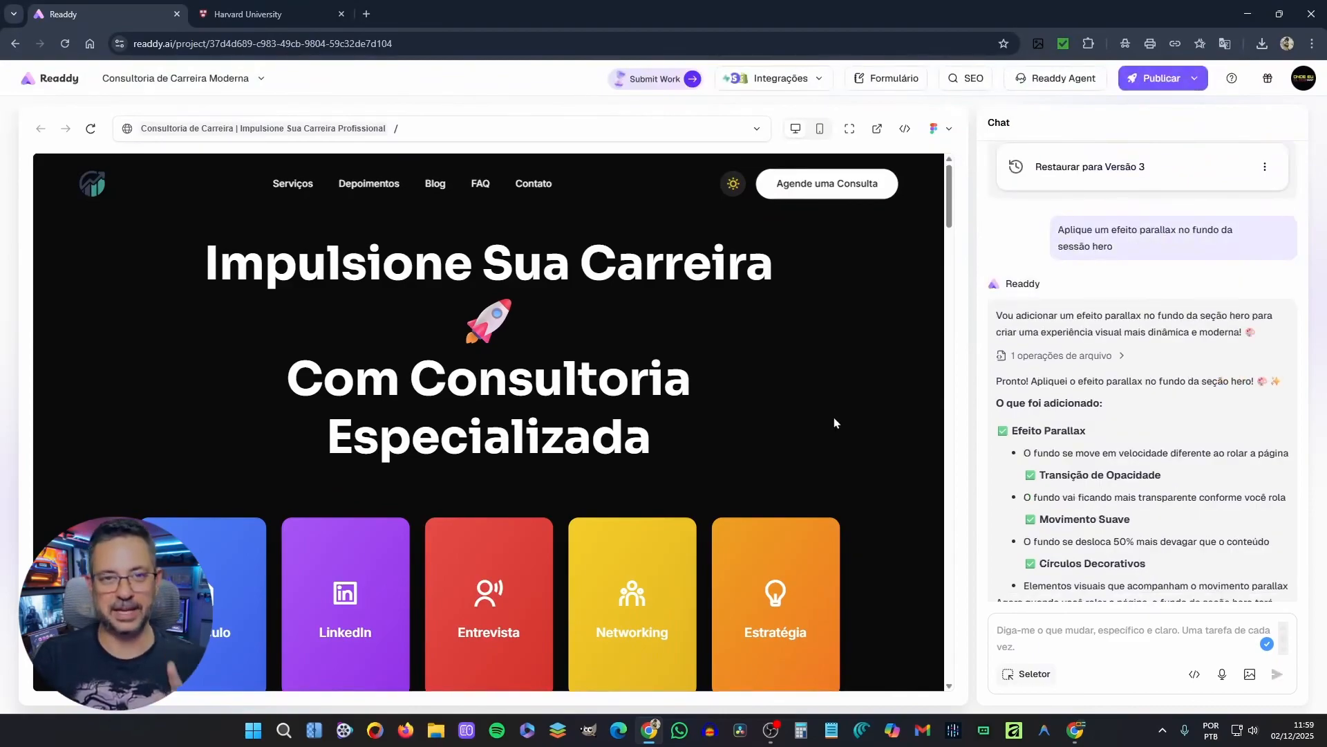
pyautogui.click(376, 192)
pyautogui.scroll(-10, 753, 404)
pyautogui.scroll(2, 756, 408)
pyautogui.scroll(2, 817, 341)
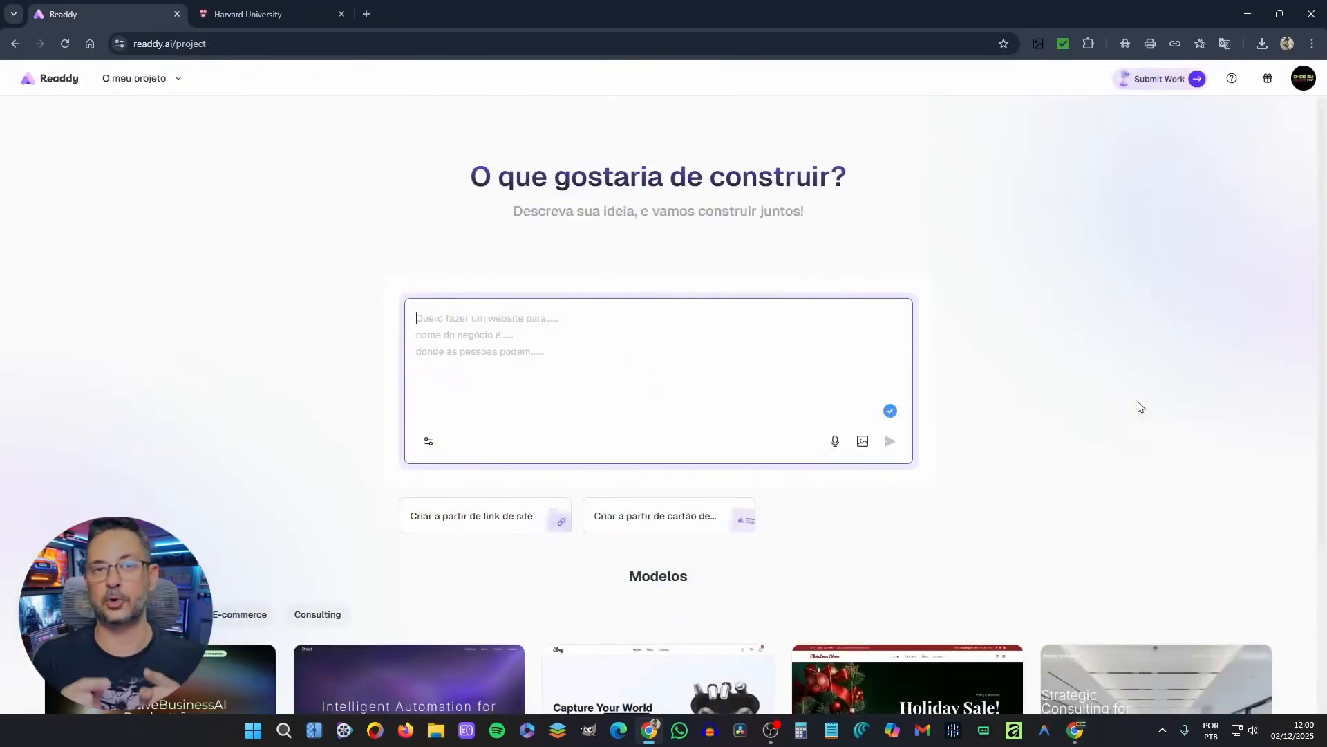
# Start a new project from a website link and copy the Harvard University homepage address from its open page
pyautogui.click(487, 521)
pyautogui.click(264, 14)
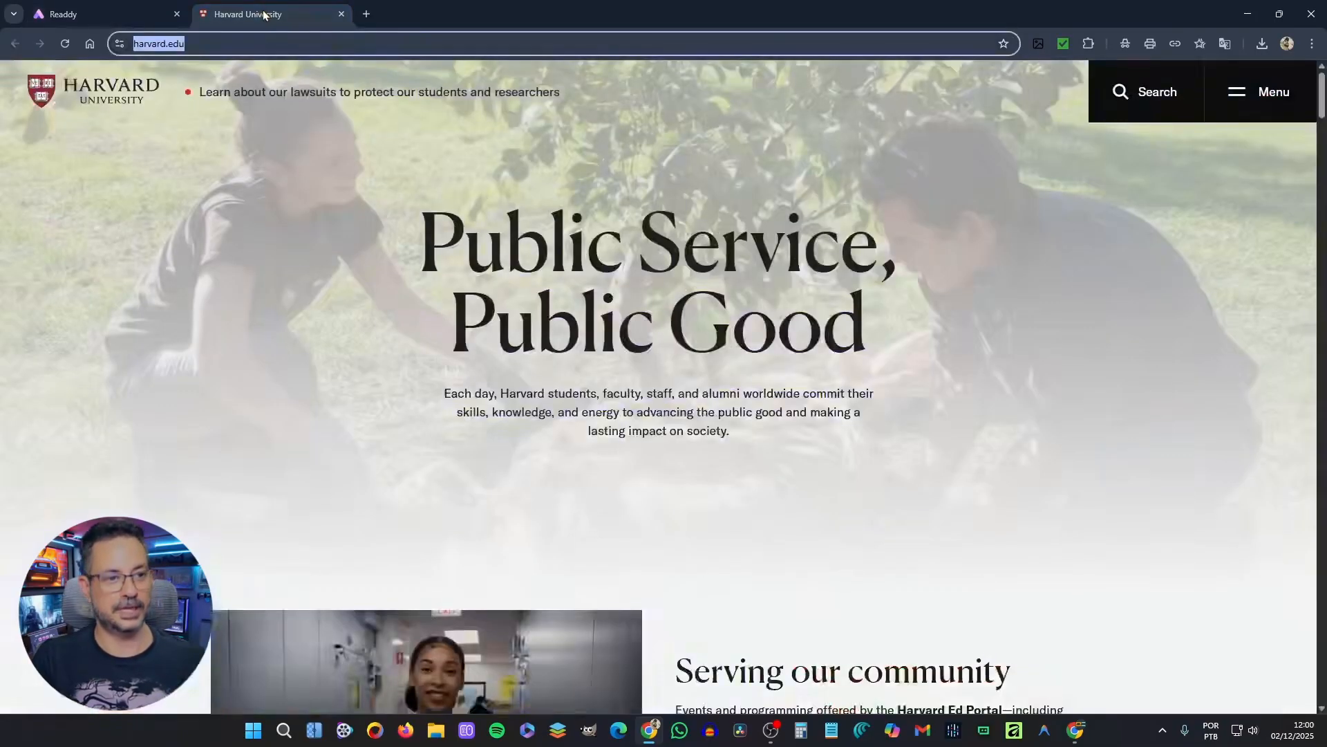
pyautogui.click(268, 44)
pyautogui.moveTo(267, 45); pyautogui.dragTo(15, 47)
pyautogui.hotkey('ctrl', 'c')
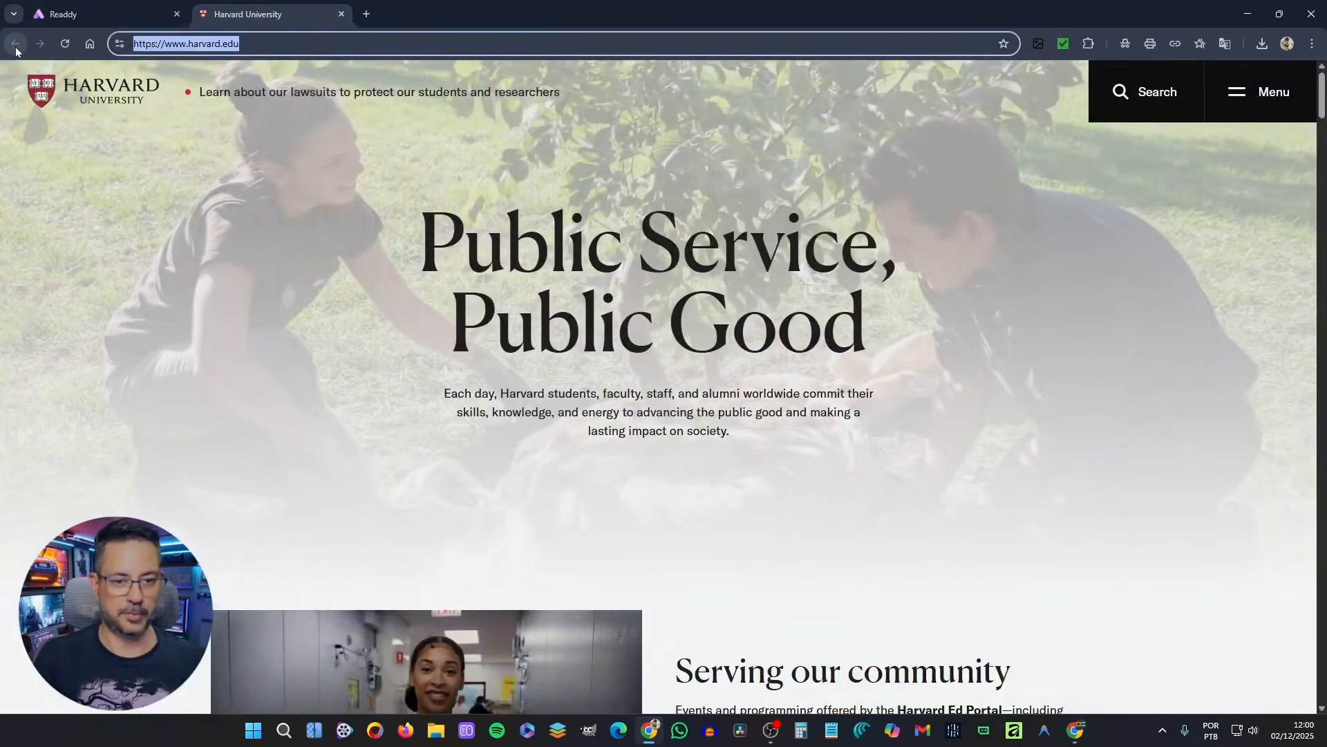
pyautogui.scroll(-1, 731, 267)
pyautogui.scroll(-18, 732, 267)
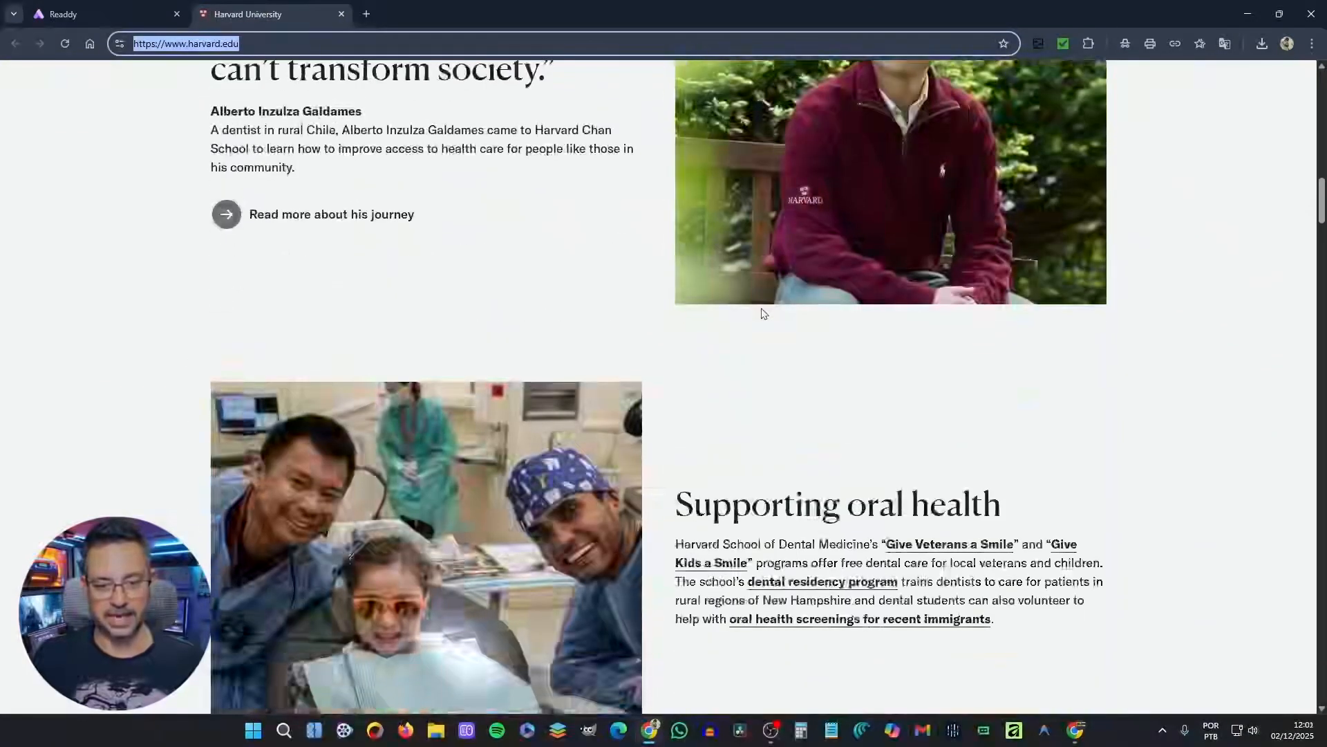
pyautogui.scroll(-6, 762, 314)
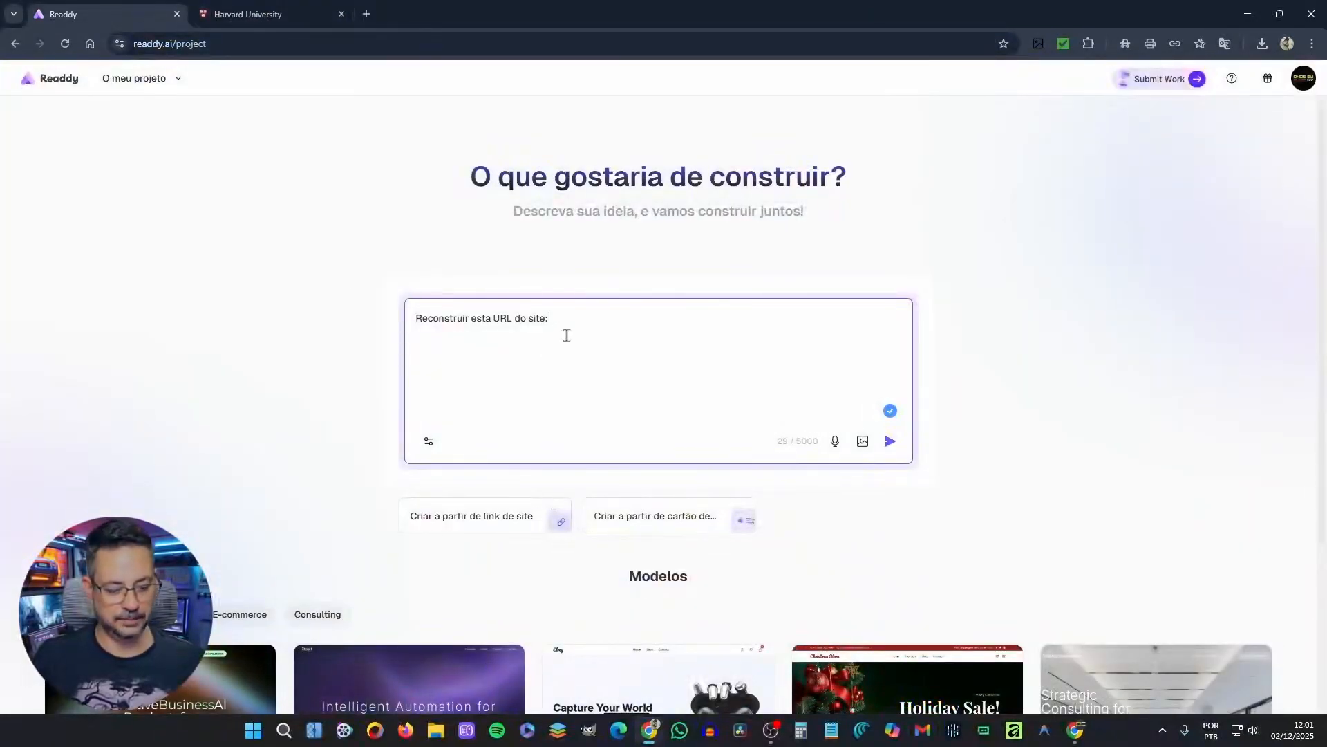
pyautogui.hotkey('ctrl', 'v')
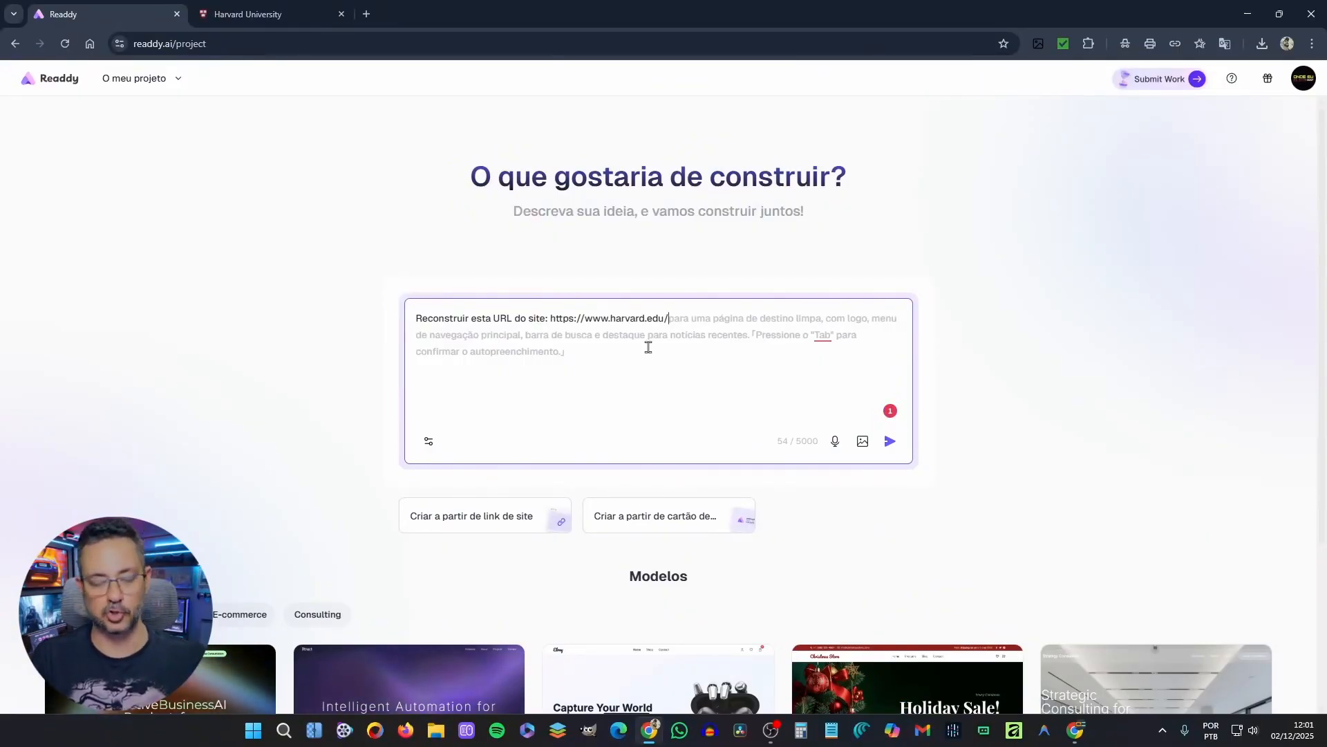
pyautogui.press('Tab')
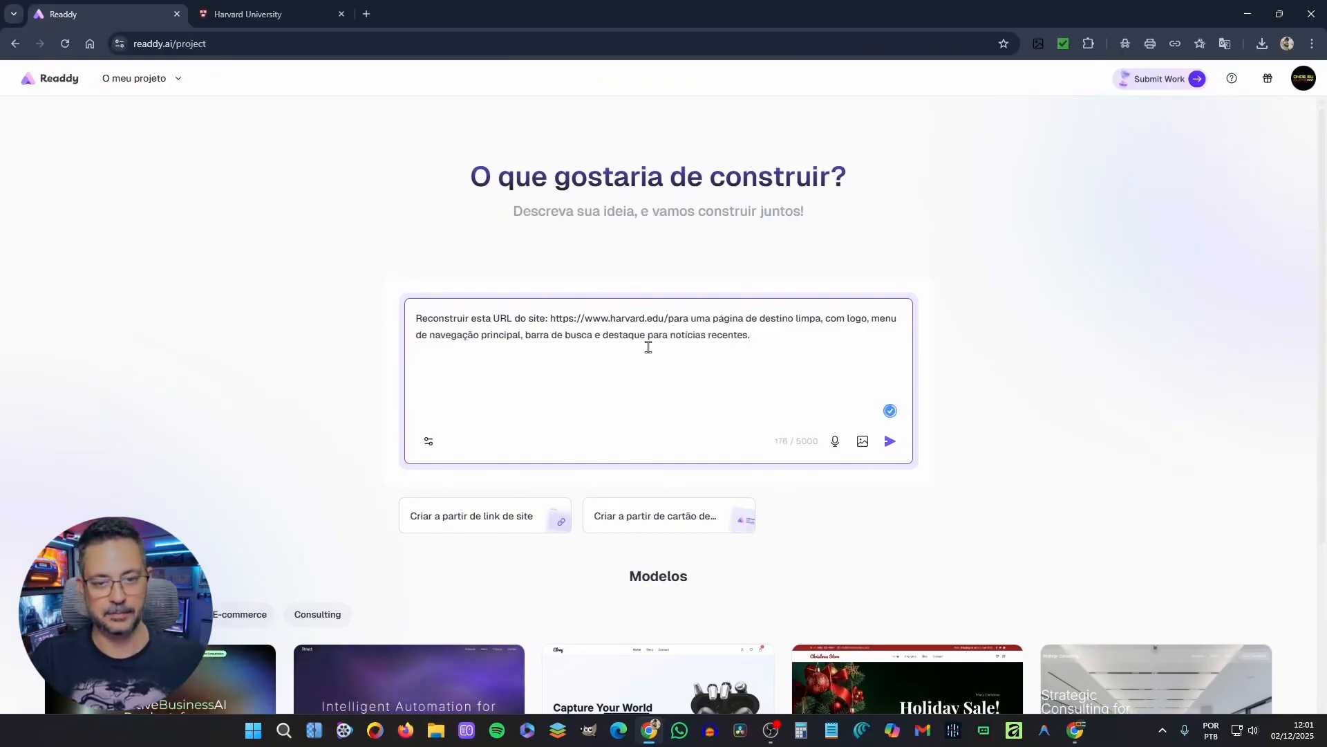
pyautogui.press('Tab')
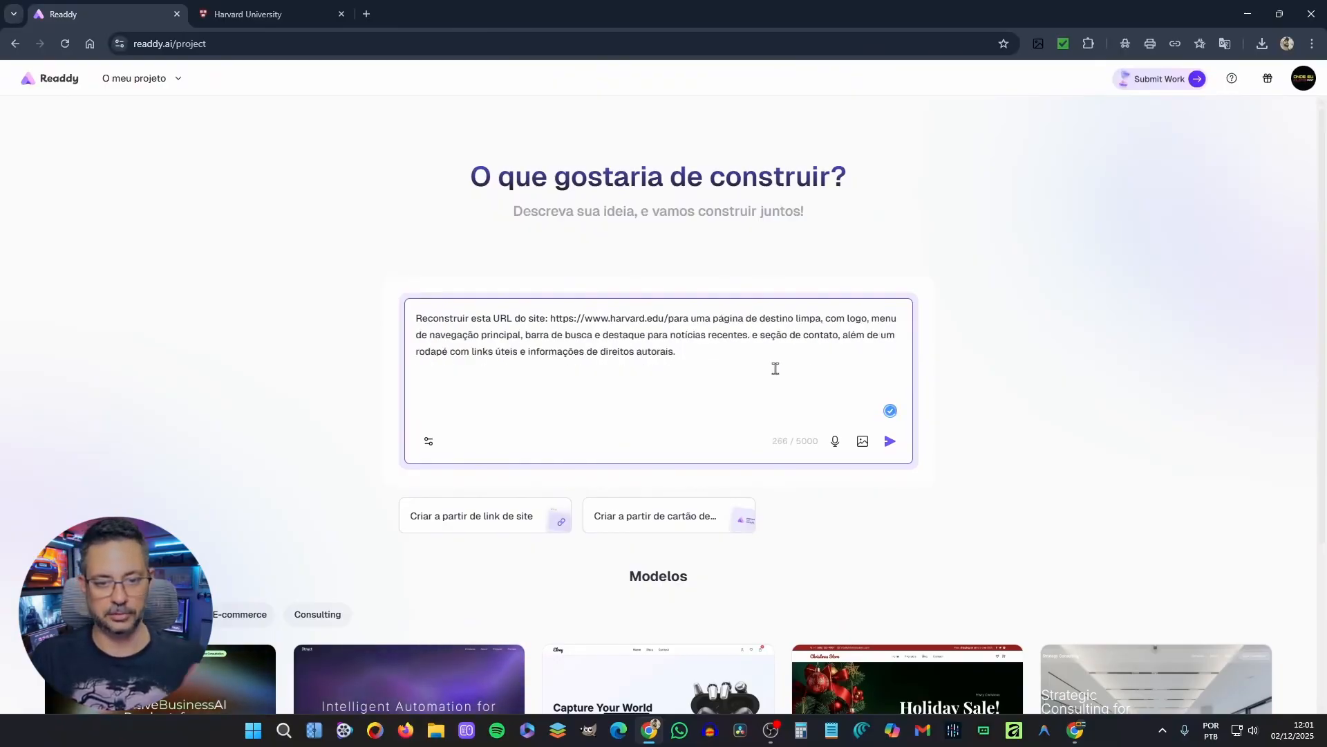
pyautogui.click(890, 443)
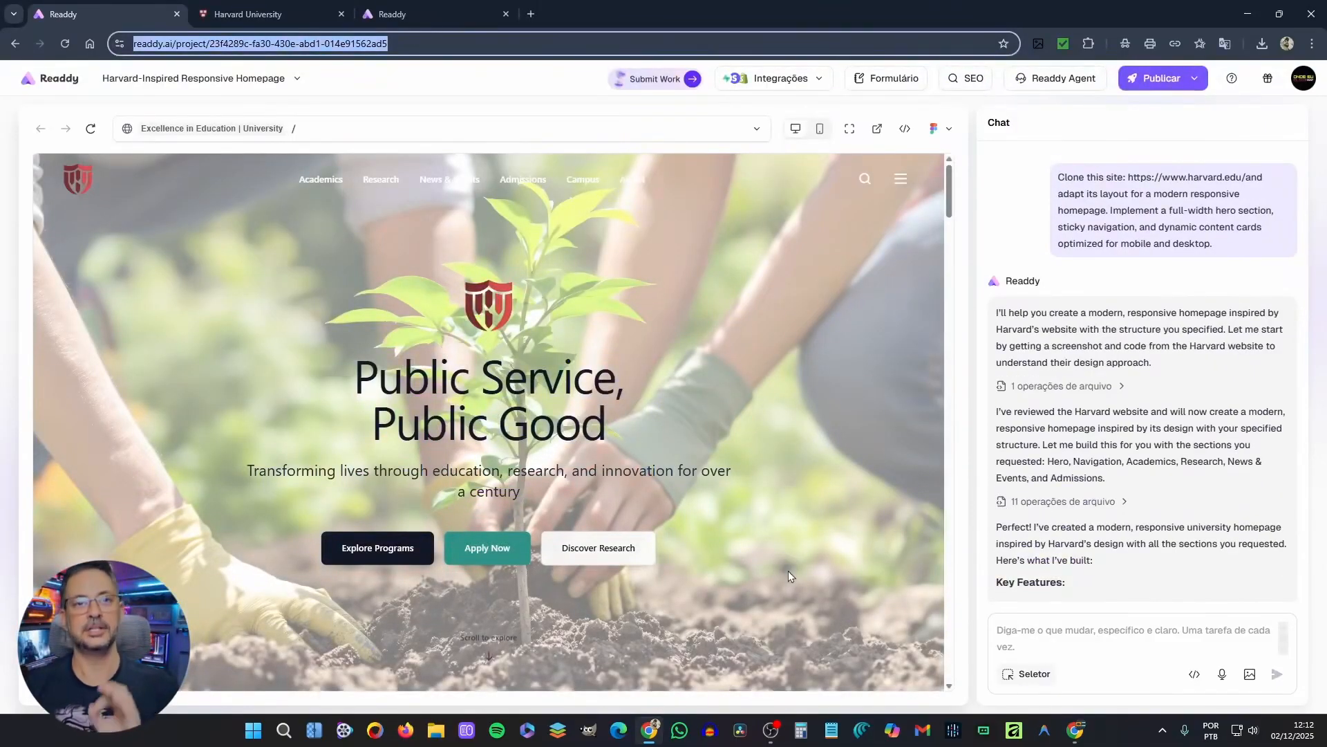
# Compare the original Harvard University homepage, from its hero through its content sections, with the hero of the recreated site preview
pyautogui.click(267, 16)
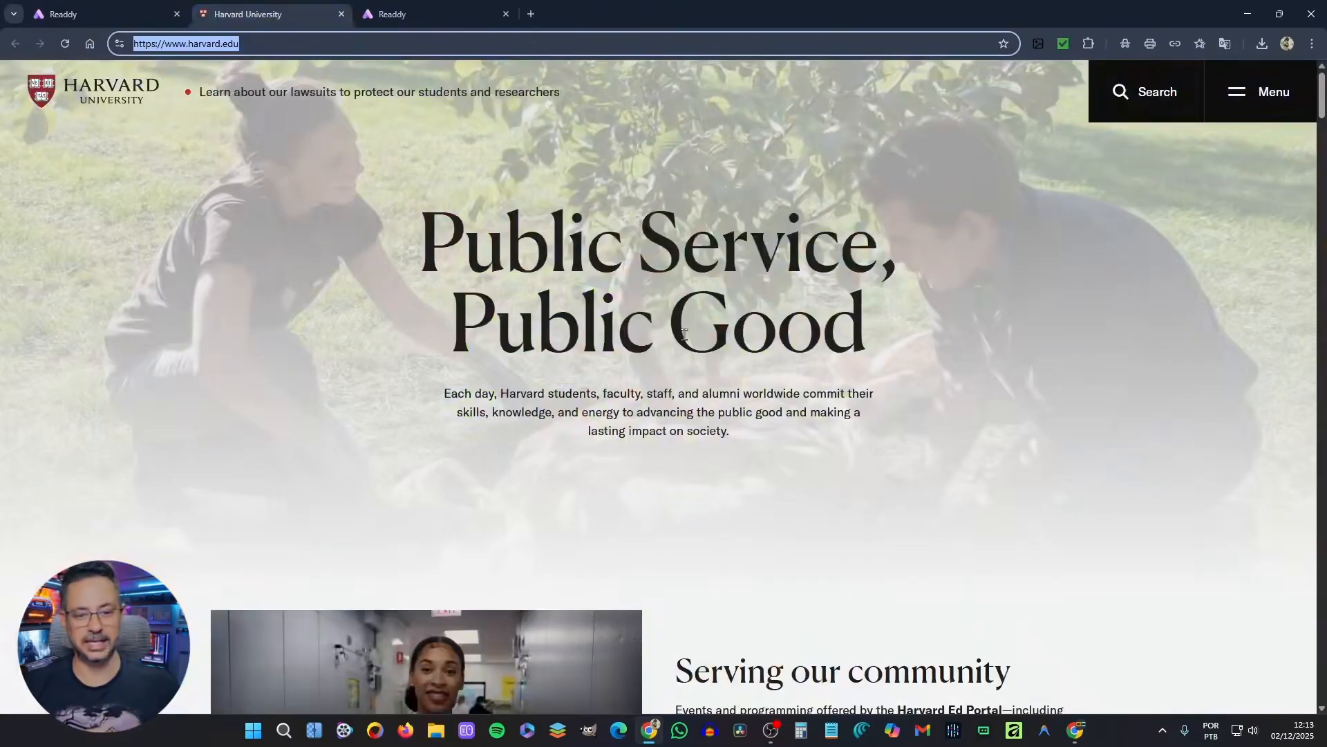
pyautogui.scroll(-20, 791, 441)
pyautogui.scroll(-20, 793, 445)
pyautogui.scroll(-20, 793, 445)
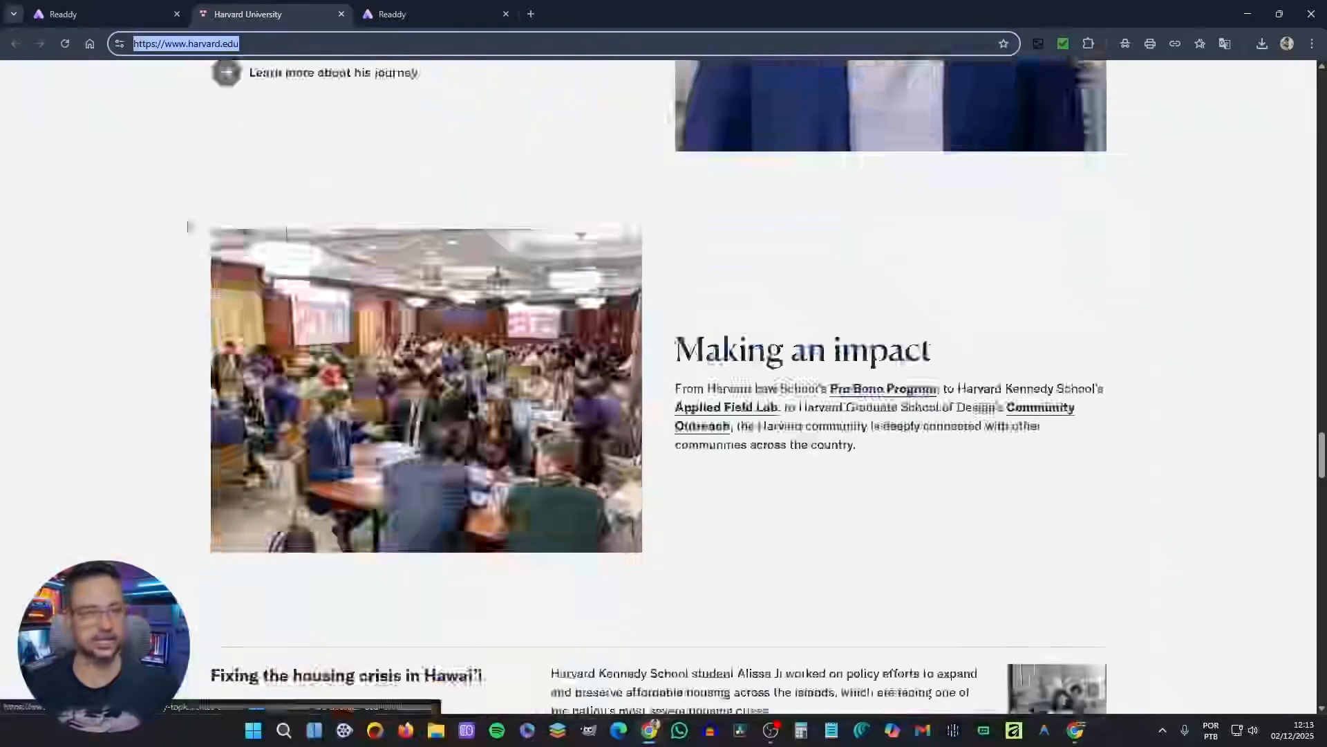
pyautogui.click(104, 14)
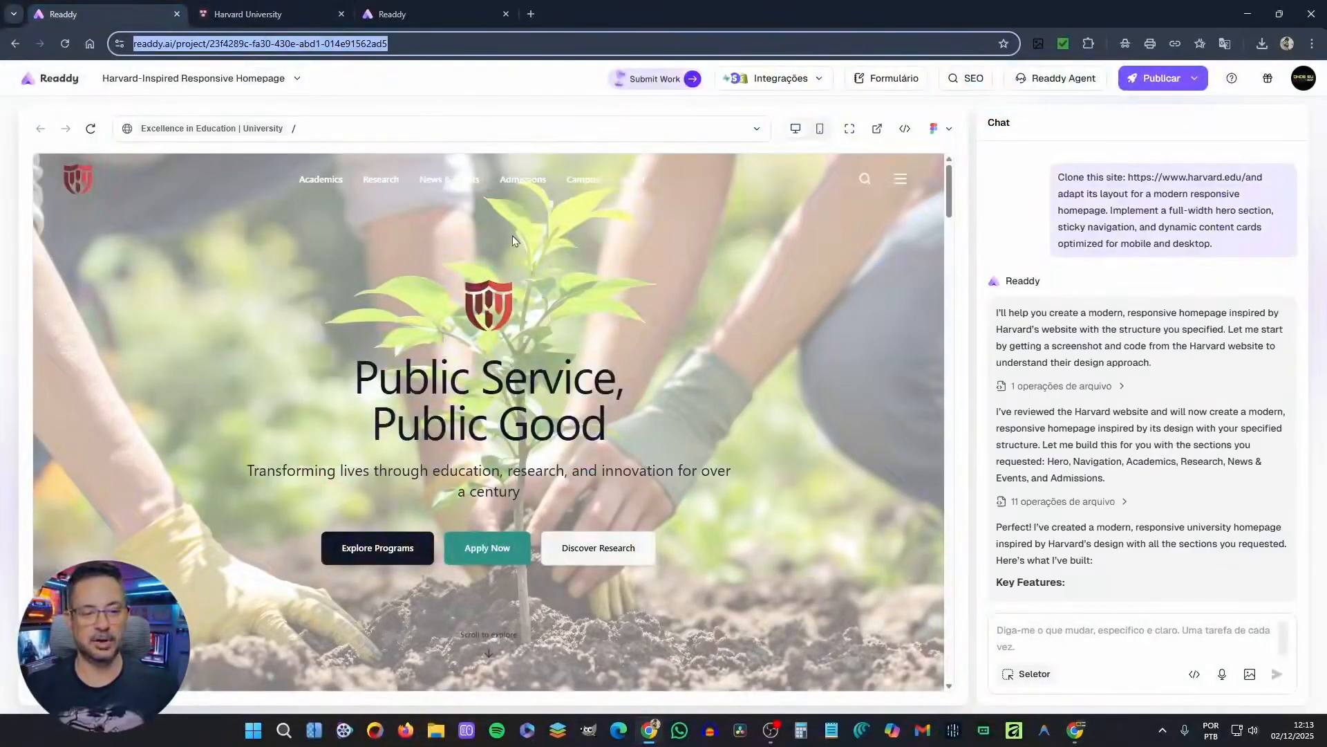
pyautogui.click(264, 15)
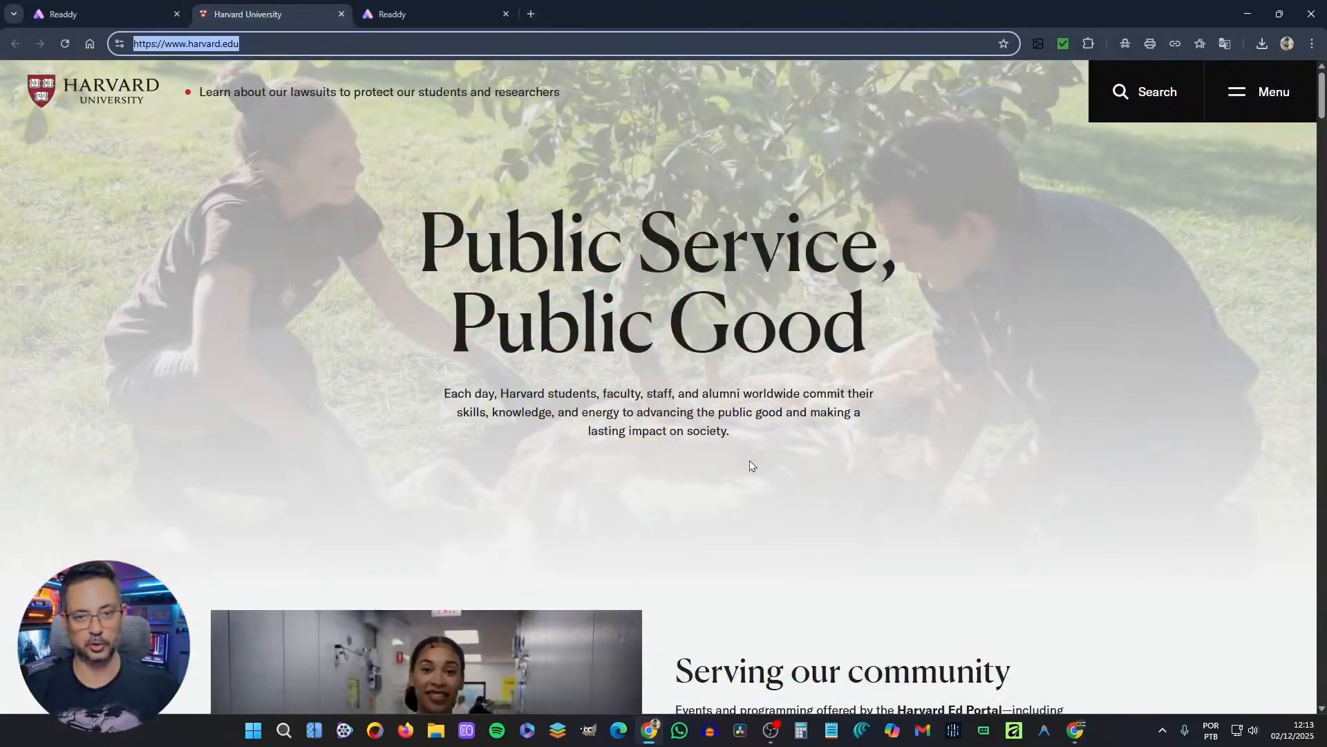
# Examine the recreated homepage preview from its hero through the community, topics, events and admissions sections to the footer
pyautogui.hotkey('ctrl', 'shift', 'Tab')
pyautogui.scroll(-5, 851, 467)
pyautogui.scroll(-2, 815, 463)
pyautogui.scroll(2, 622, 443)
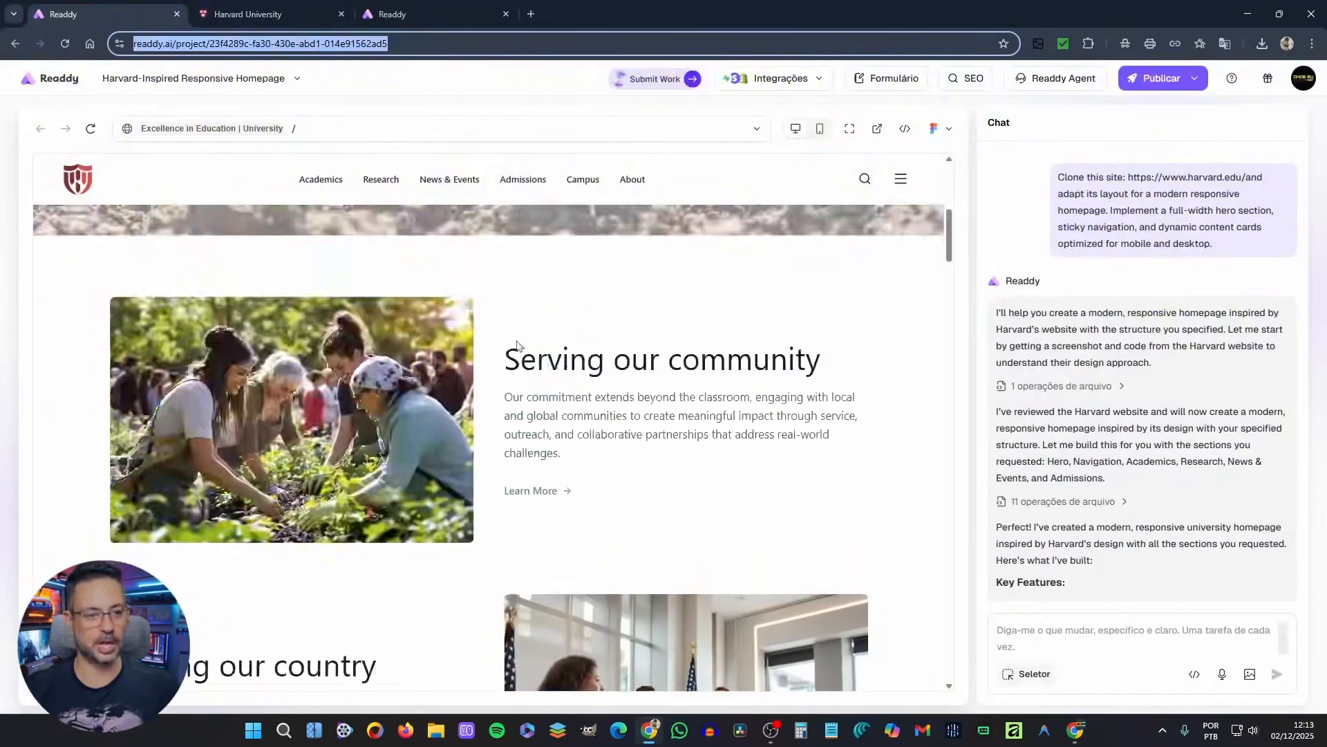
pyautogui.scroll(-15, 838, 556)
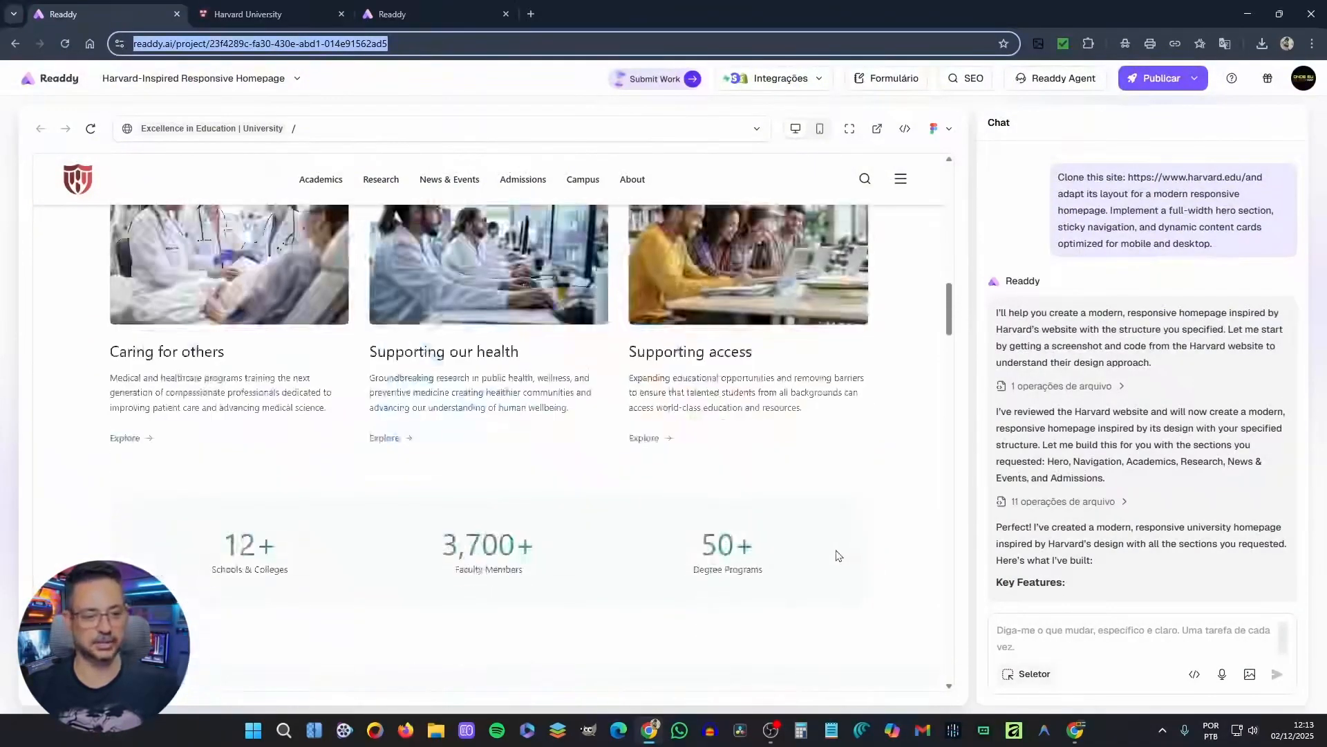
pyautogui.scroll(-15, 838, 555)
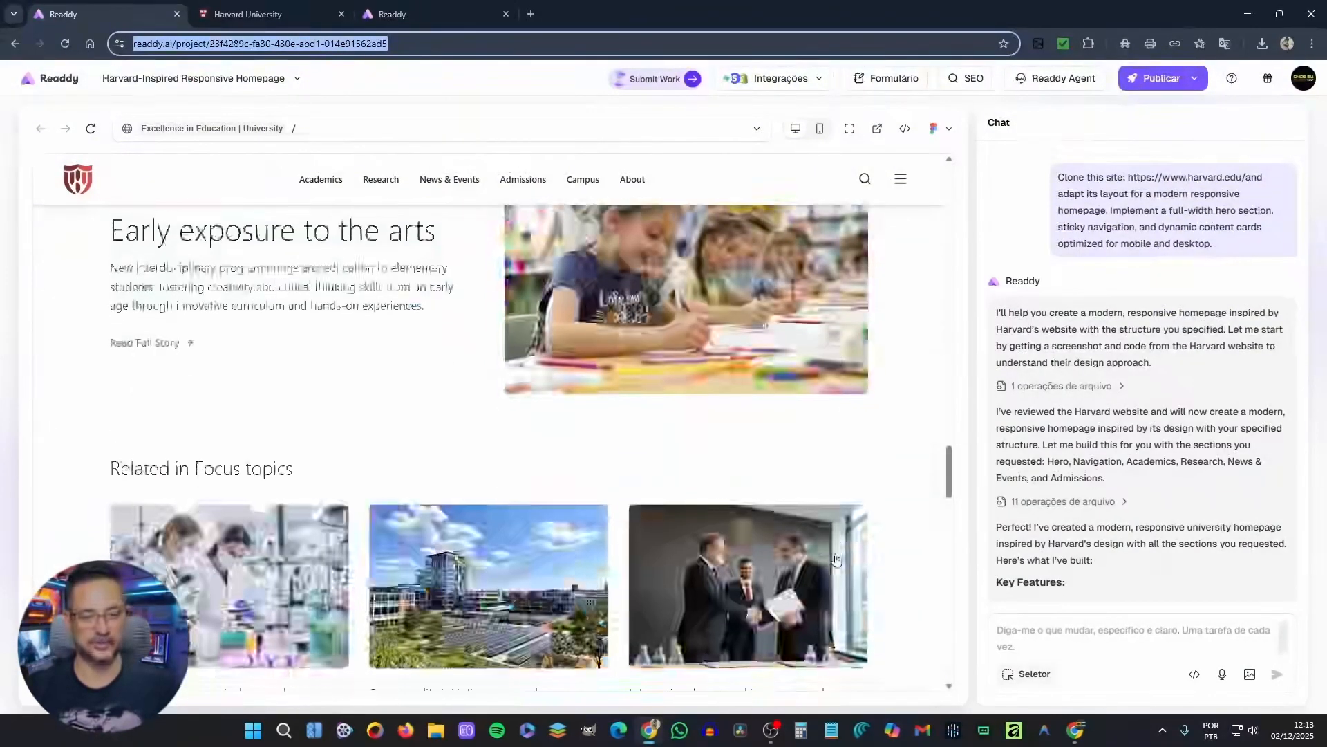
pyautogui.scroll(-4, 836, 559)
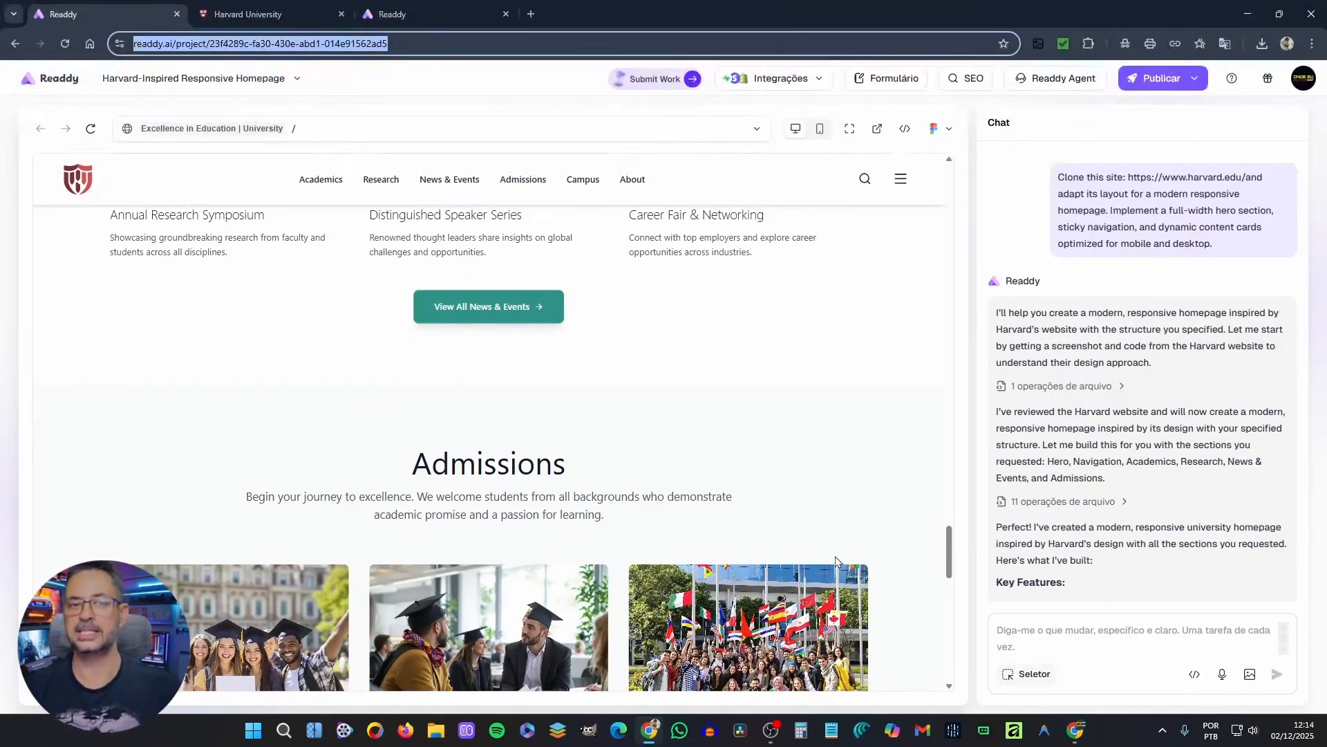
pyautogui.scroll(-4, 835, 560)
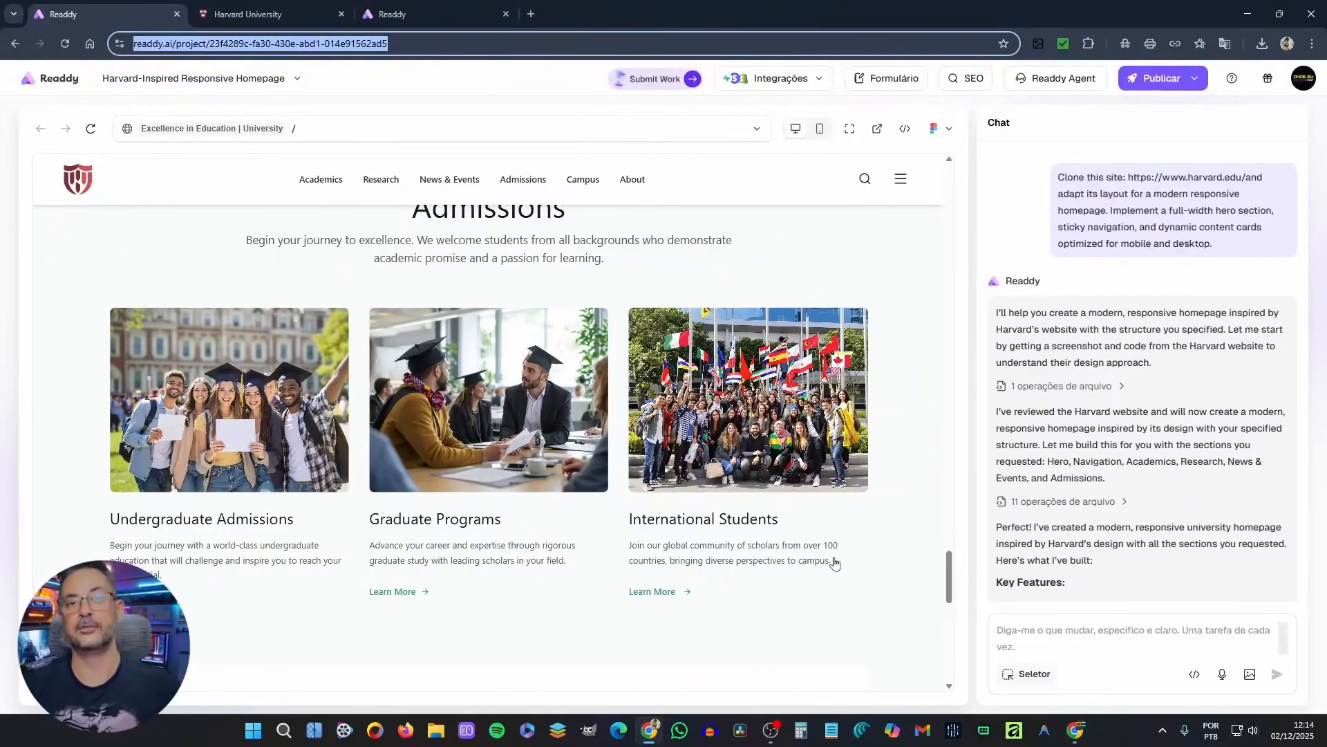
pyautogui.scroll(-10, 836, 561)
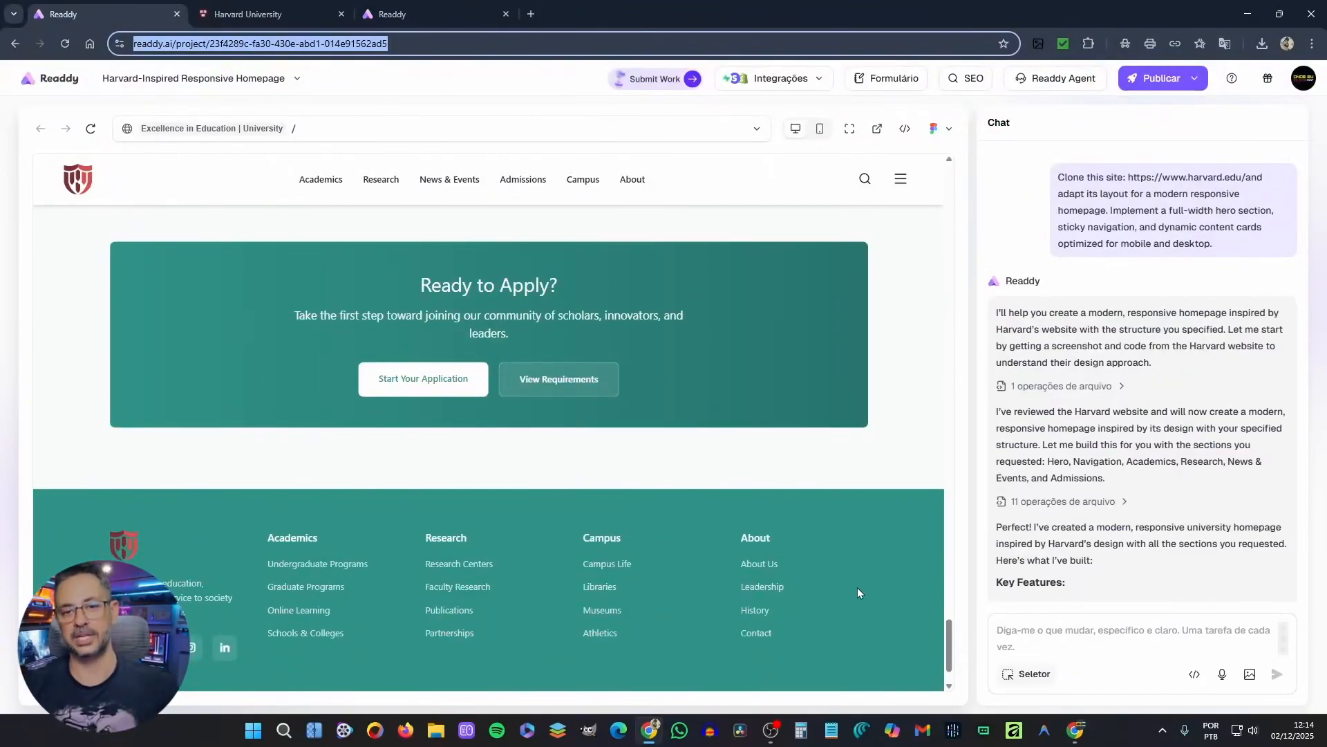
pyautogui.moveTo(951, 630); pyautogui.dragTo(951, 173)
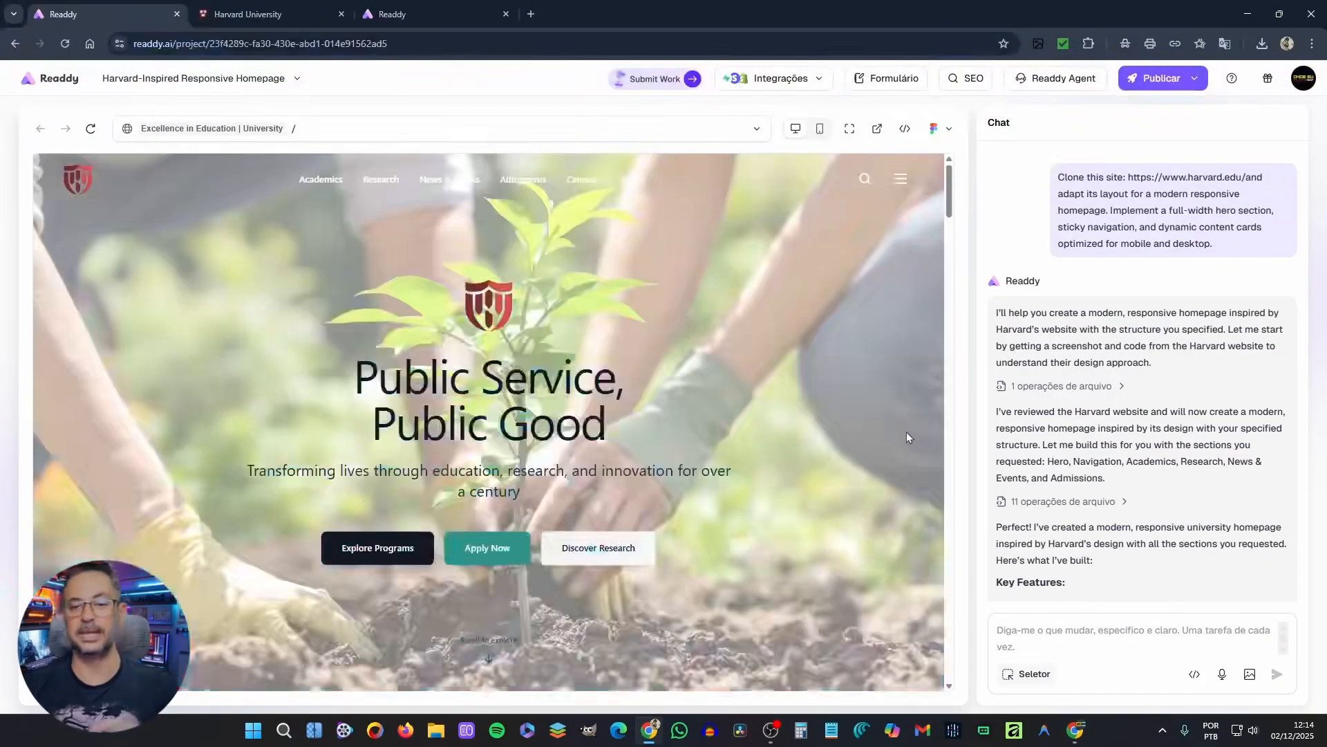
# Look over the chat's summary of the recreated homepage and its options for requesting changes and selecting page elements
pyautogui.scroll(-2, 905, 414)
pyautogui.scroll(2, 896, 360)
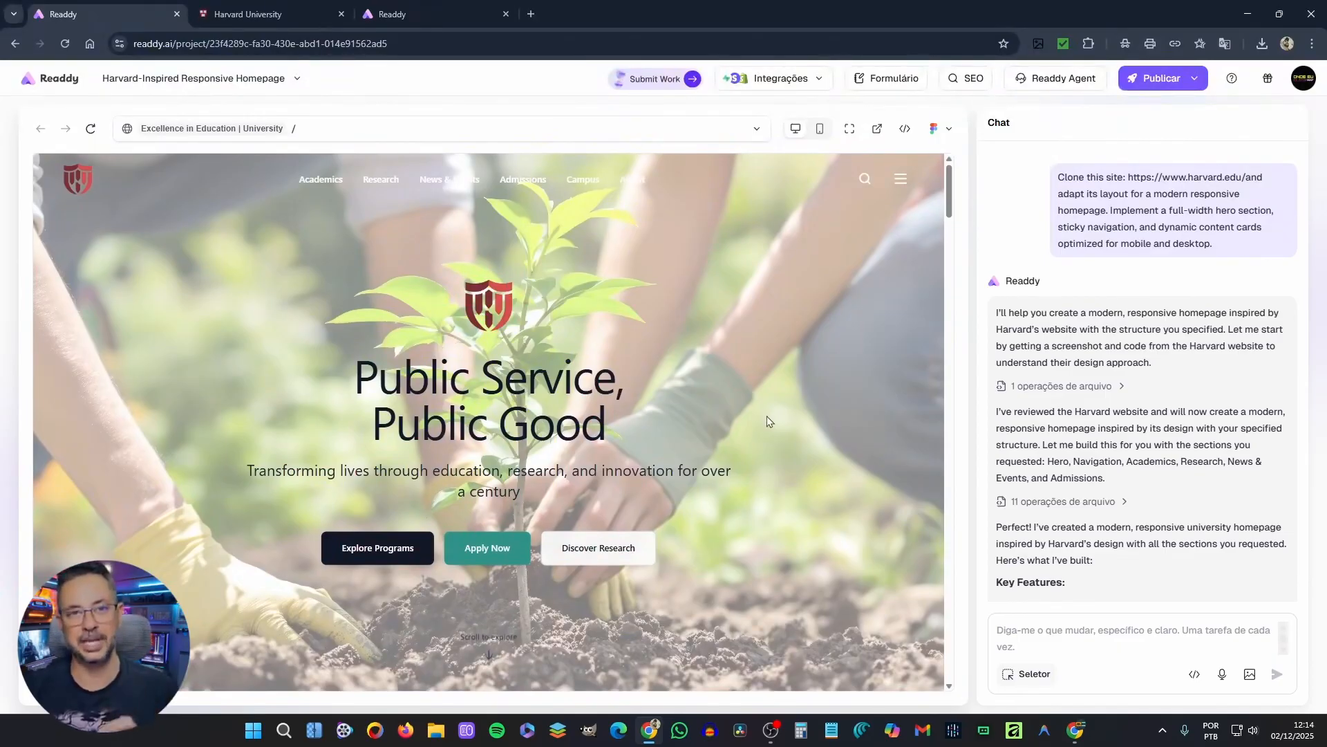
pyautogui.scroll(-2, 1046, 594)
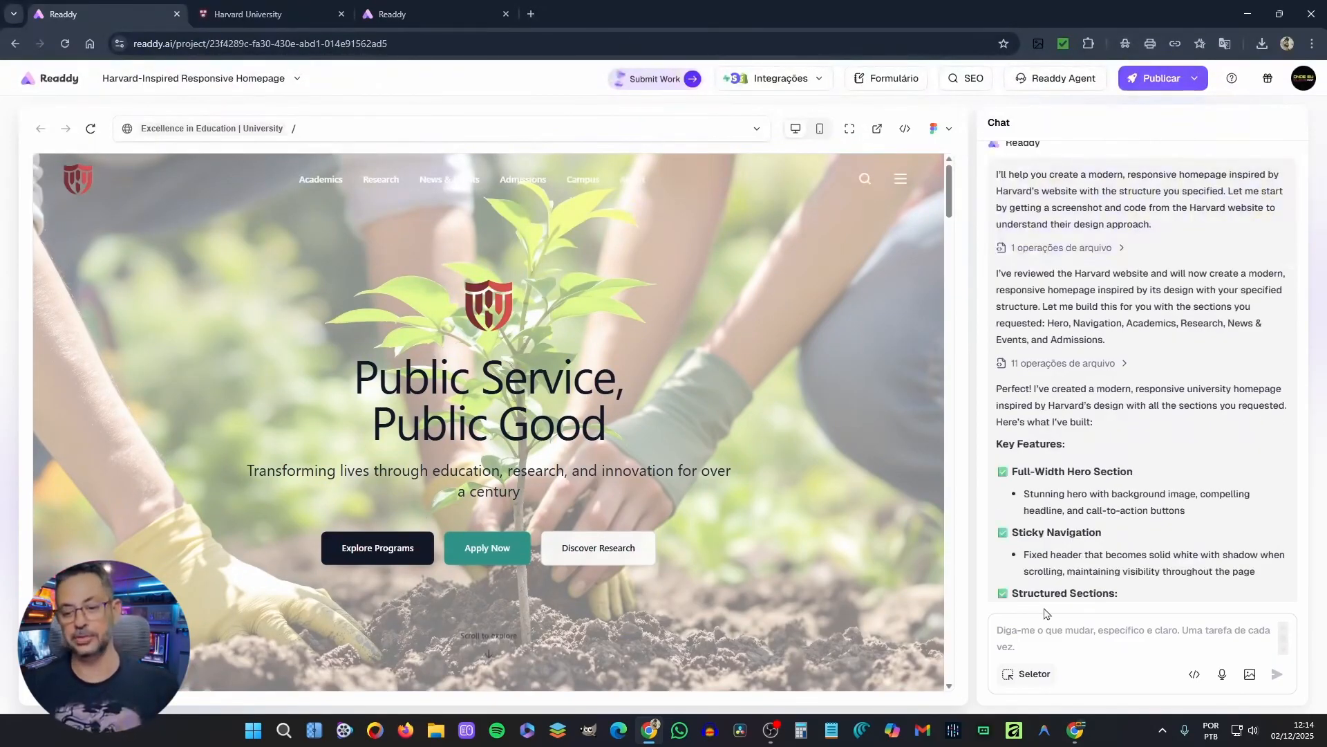
pyautogui.click(1039, 631)
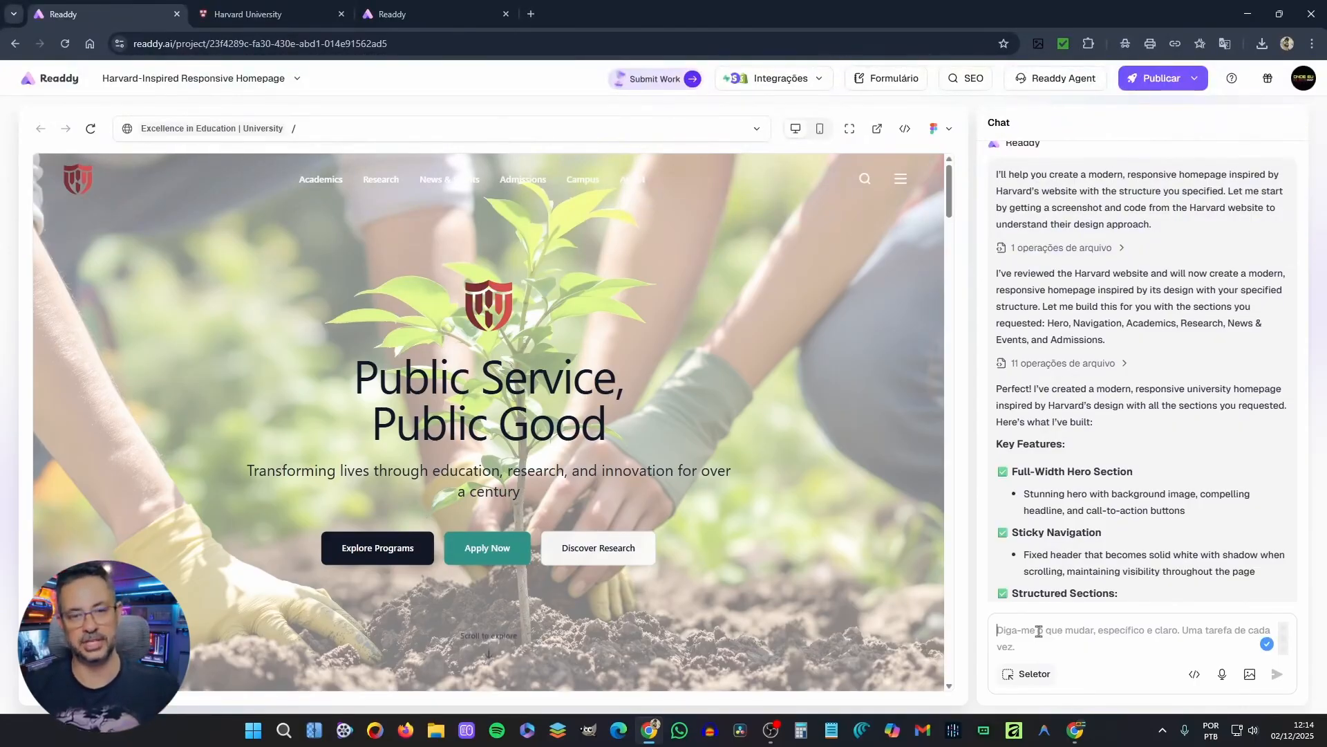
pyautogui.click(1035, 674)
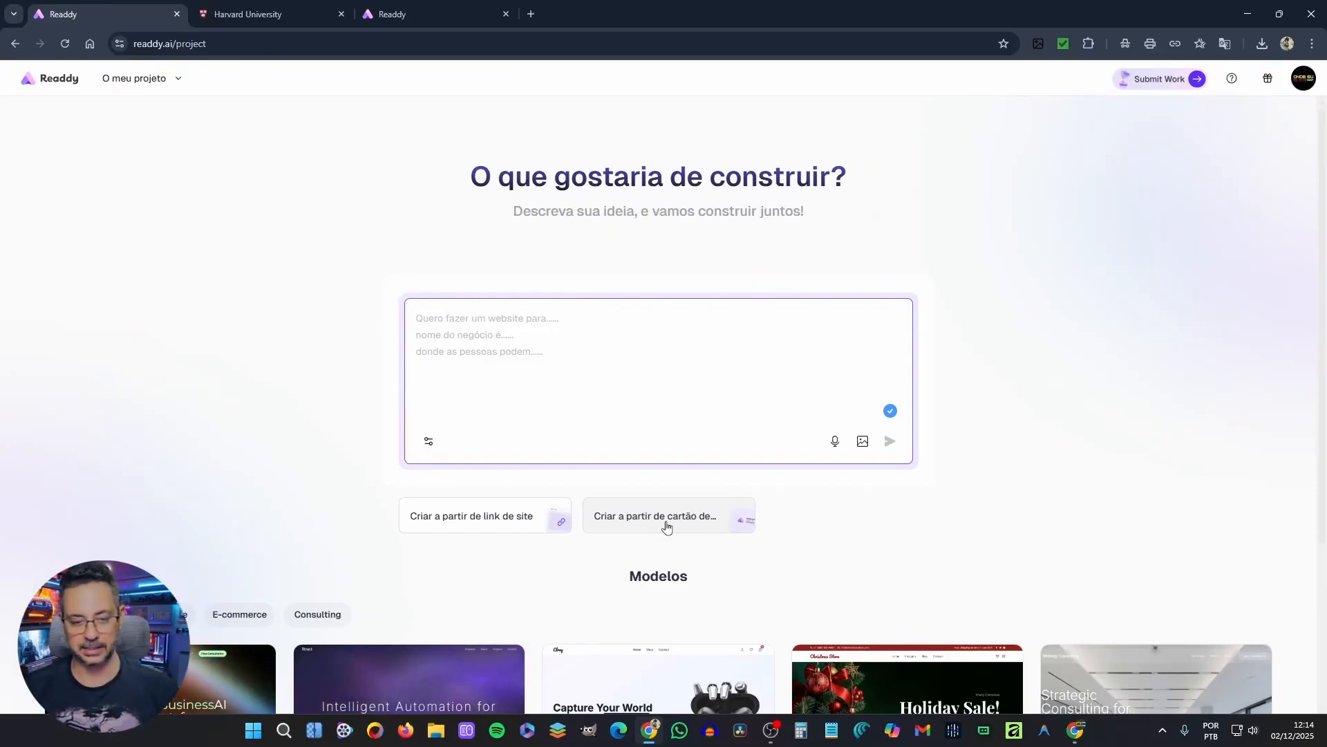
# Start a new site from business card image 2, accept the suggested clean-design text for the prompt, and submit it
pyautogui.click(667, 527)
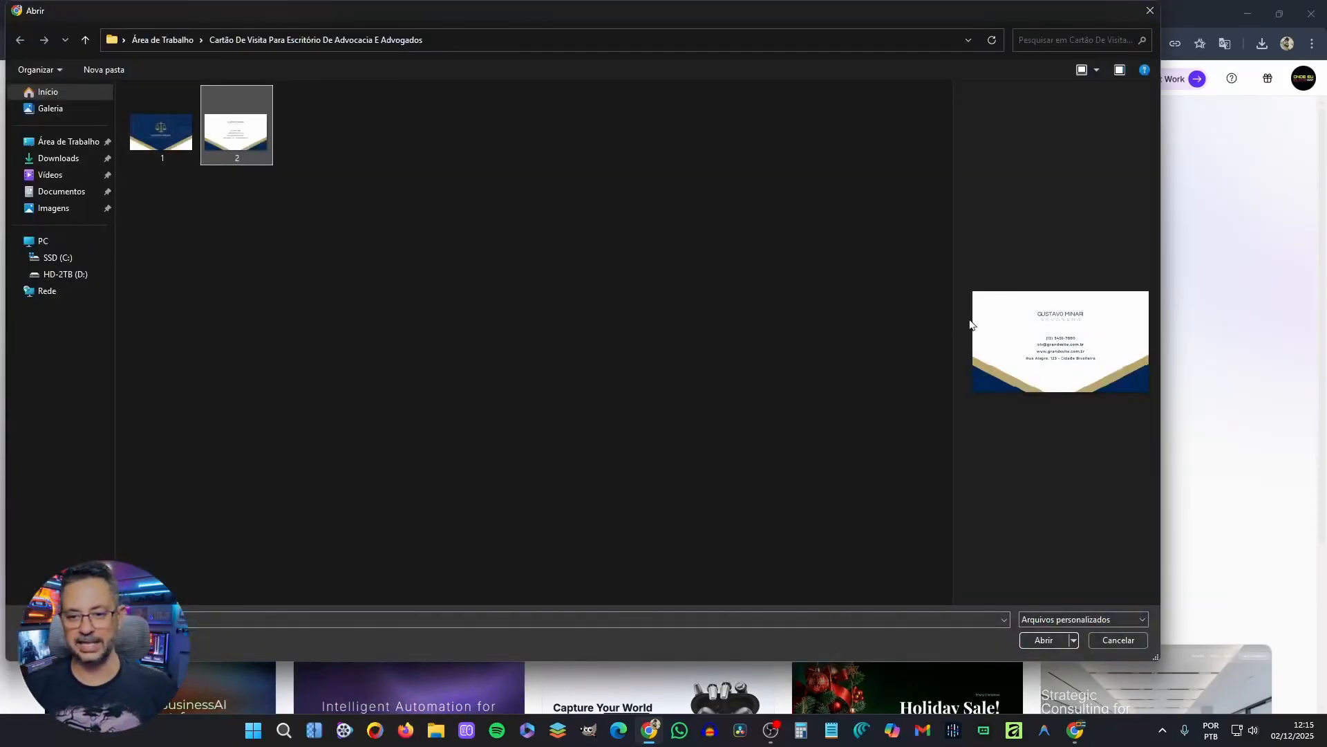
pyautogui.moveTo(954, 315); pyautogui.dragTo(649, 334)
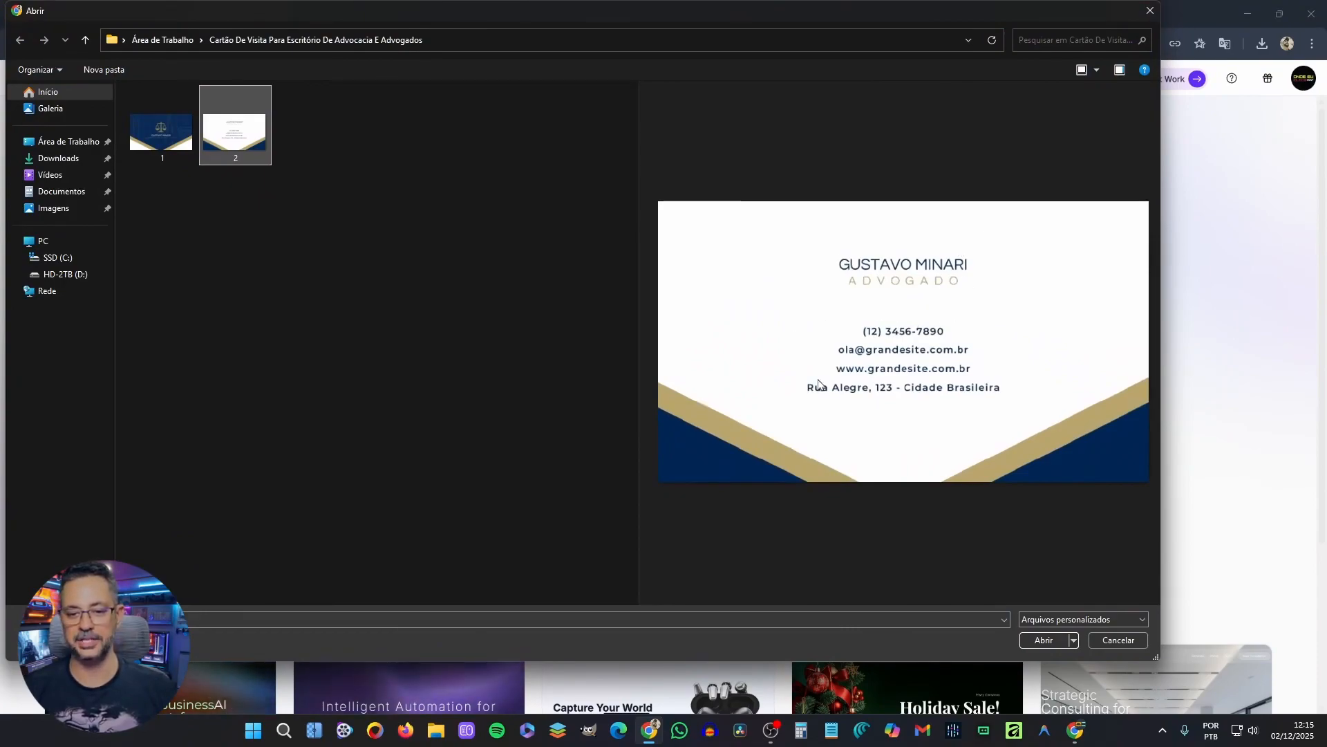
pyautogui.click(1060, 641)
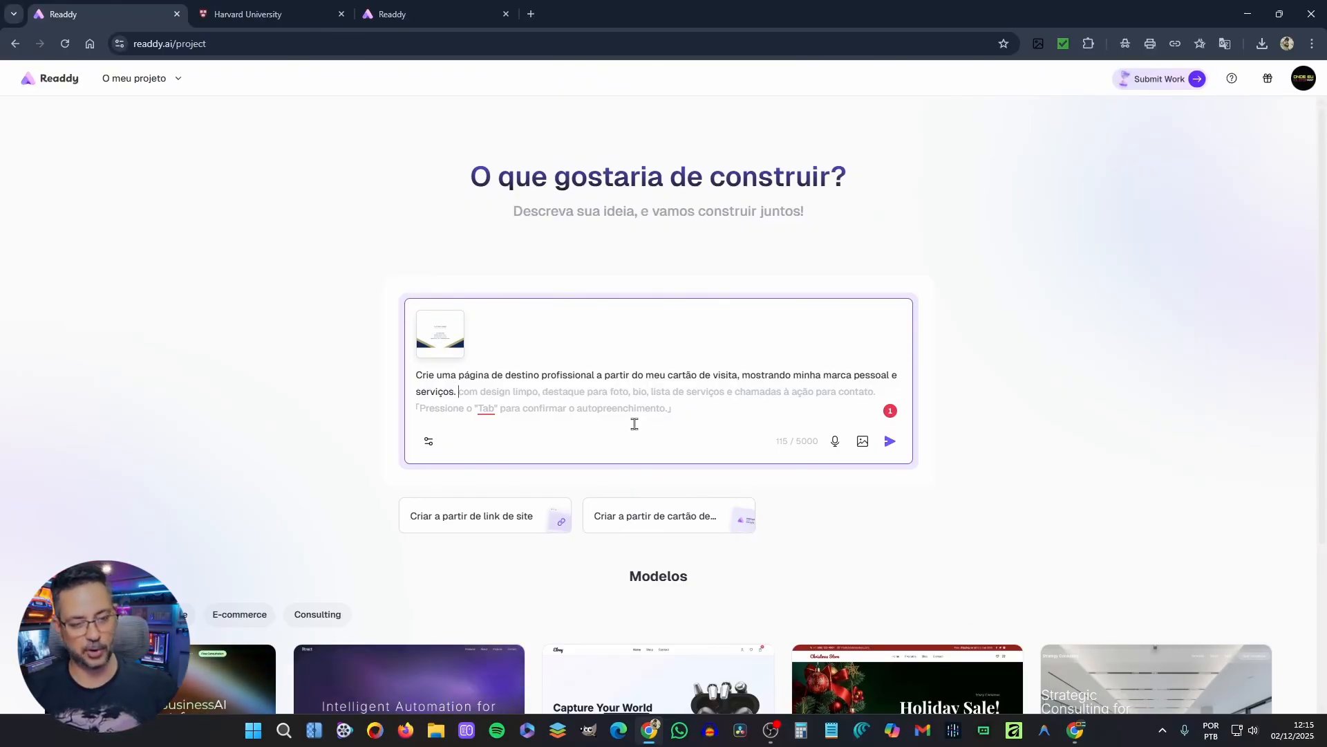
pyautogui.press('Tab')
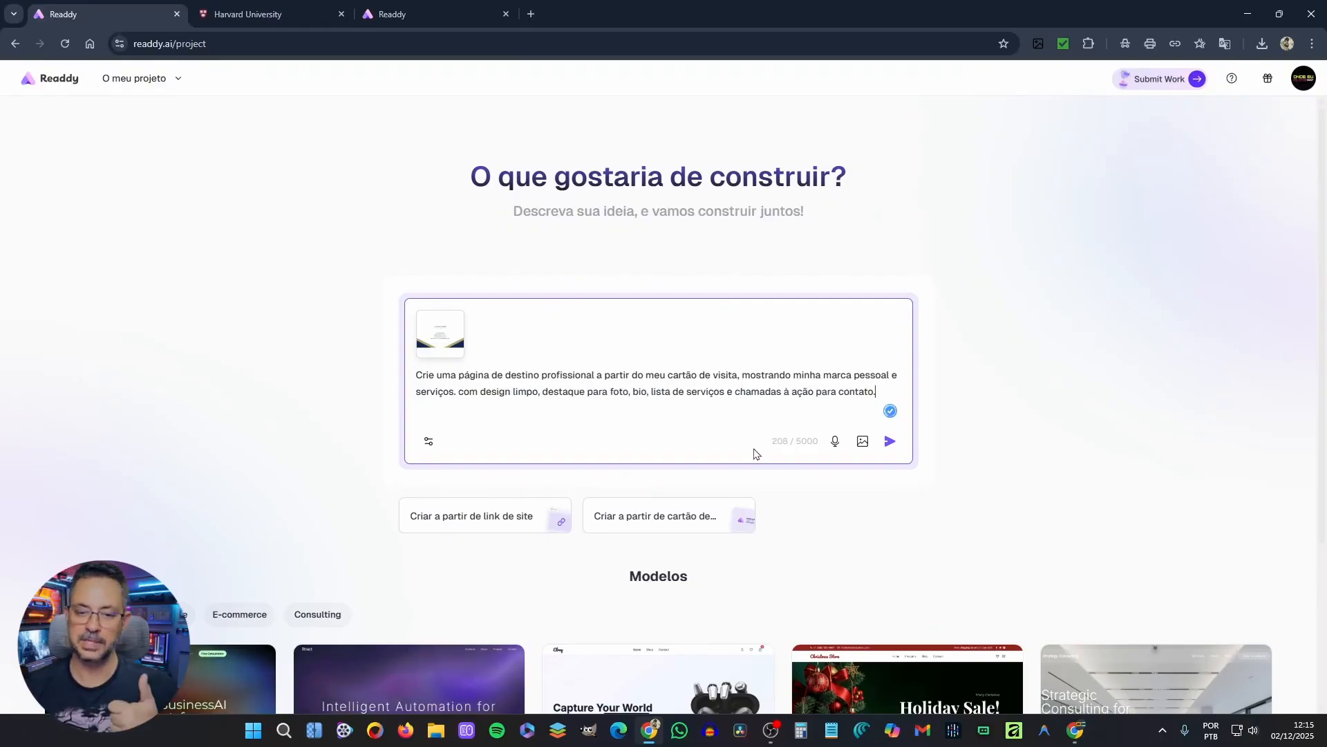
pyautogui.click(890, 441)
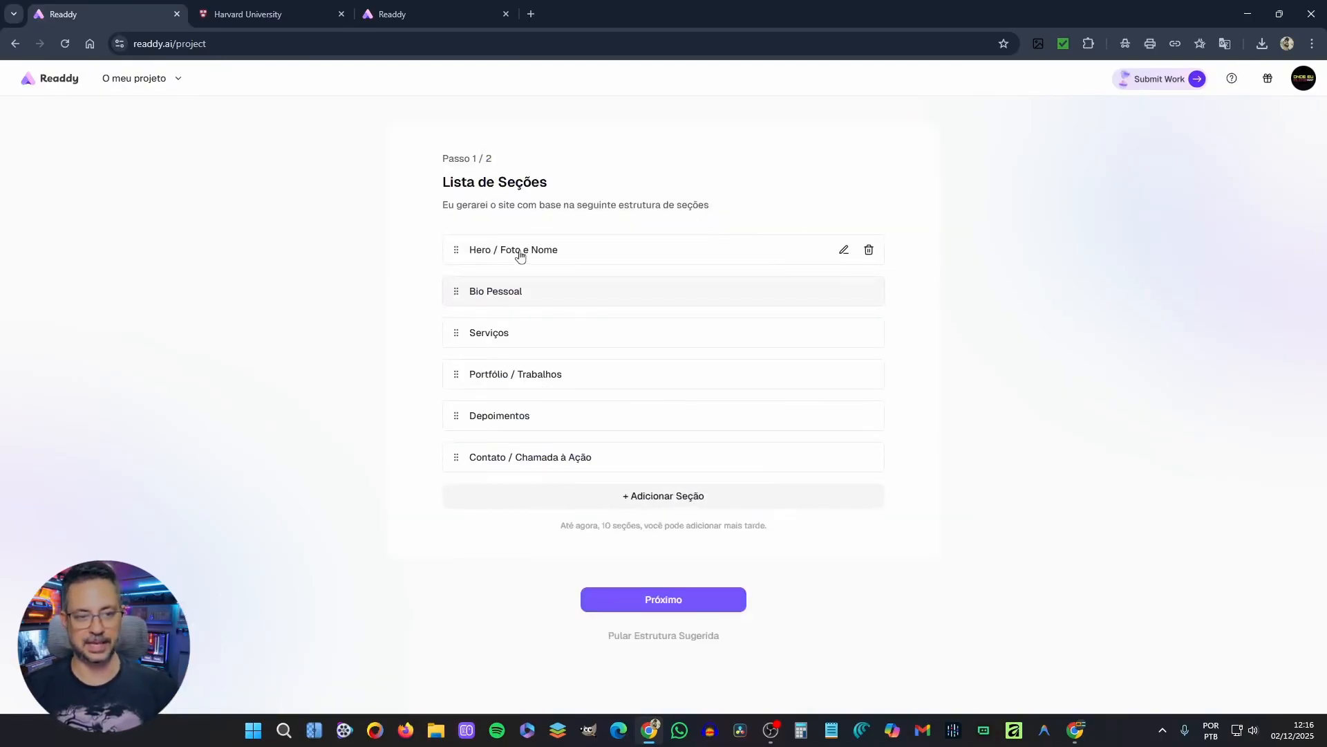
# Try the "Hero / Foto e Nome" section below "Bio Pessoal", restore it to first place, and proceed with the section list
pyautogui.moveTo(455, 250); pyautogui.dragTo(454, 309)
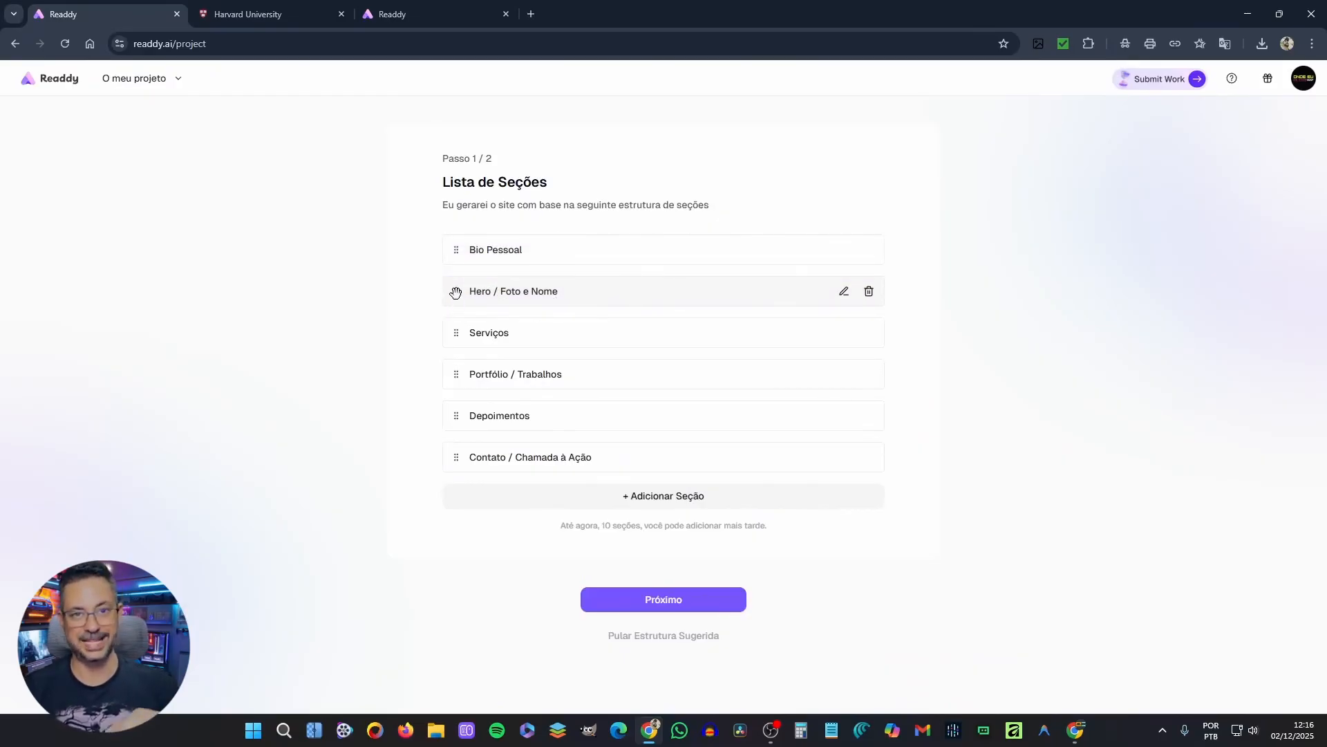
pyautogui.moveTo(455, 294); pyautogui.dragTo(459, 251)
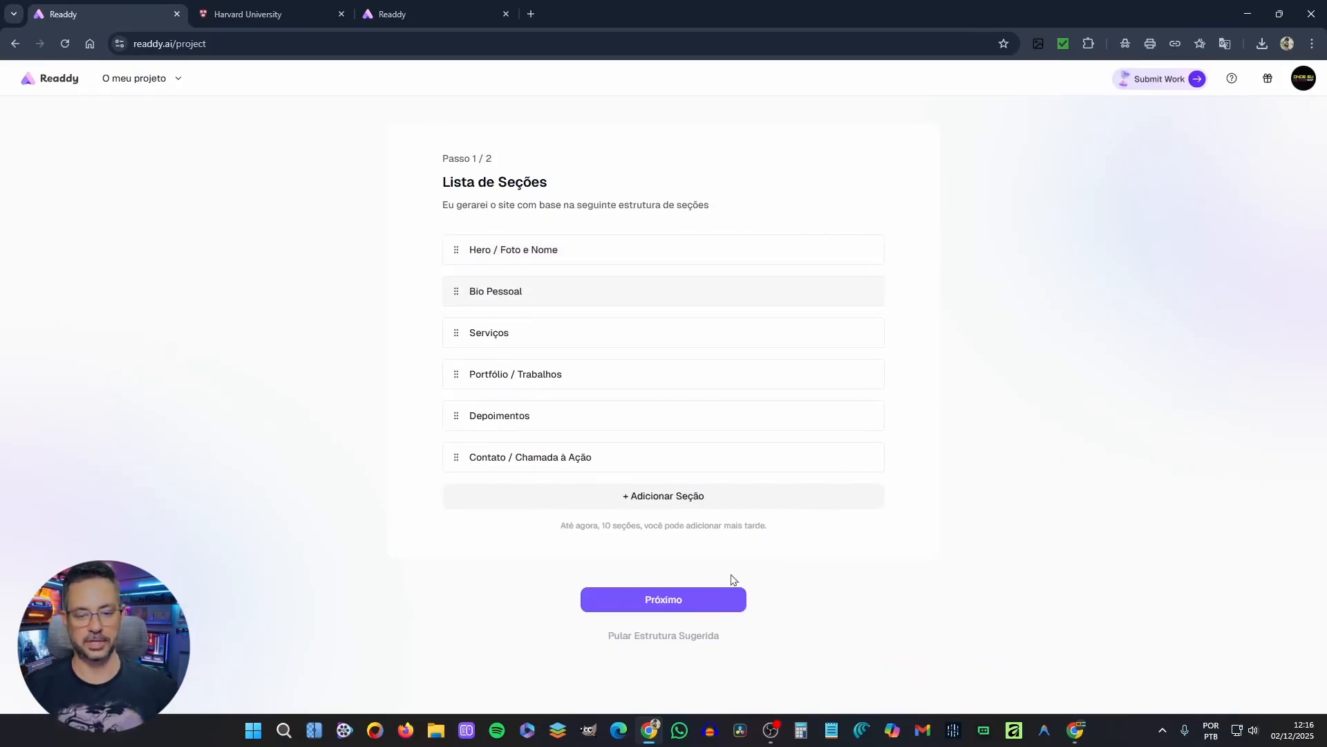
pyautogui.click(694, 605)
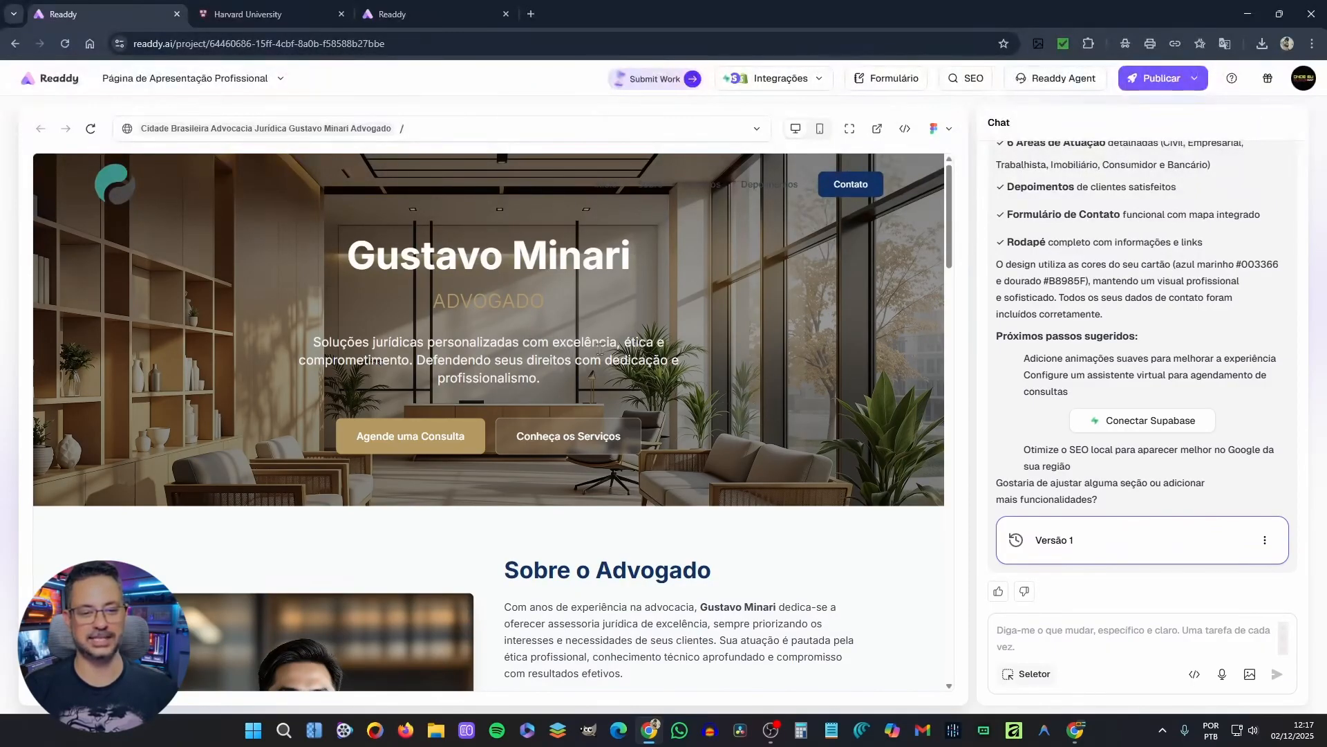
# Go to the services area of the lawyer site preview through "Conheça os Serviços", and return to "Sobre o Advogado"
pyautogui.click(540, 437)
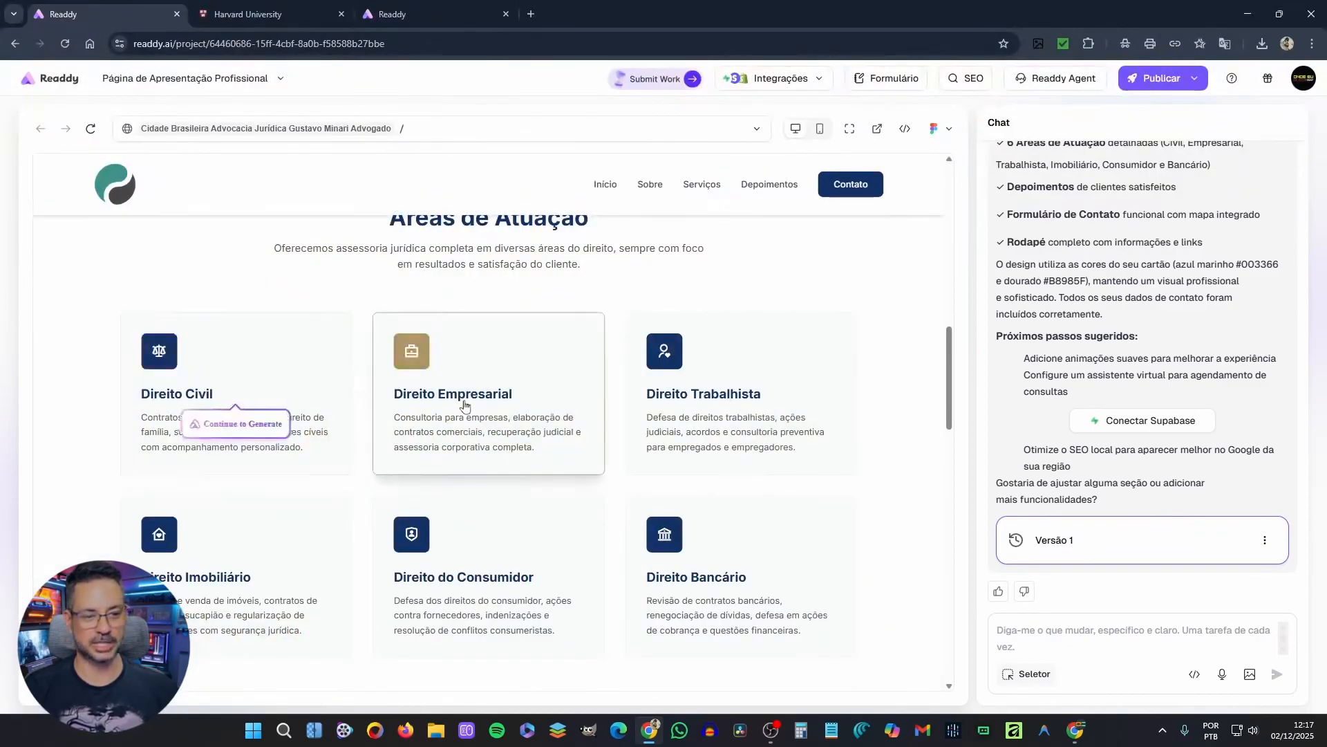
pyautogui.scroll(5, 415, 380)
pyautogui.scroll(3, 484, 374)
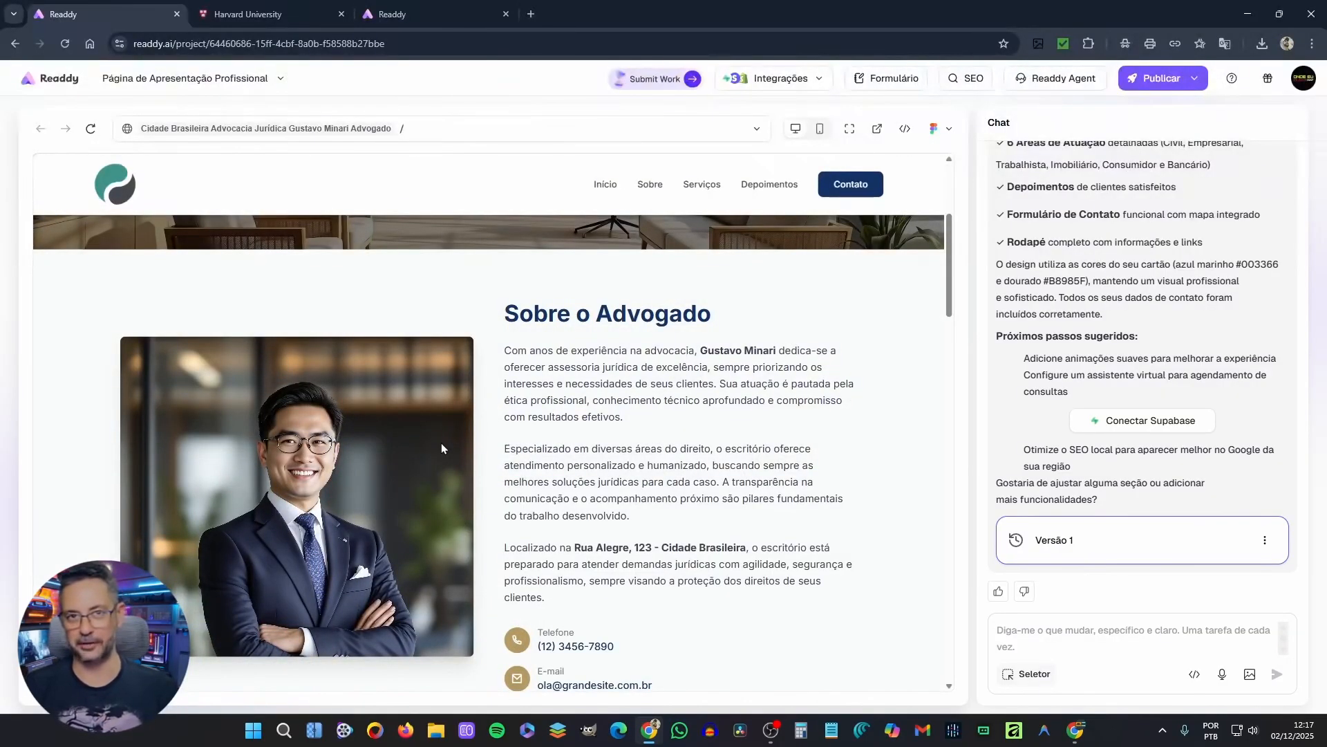
# Select the portrait image in the "Sobre o Advogado" section and replace it with another portrait photo
pyautogui.click(1030, 674)
pyautogui.click(401, 492)
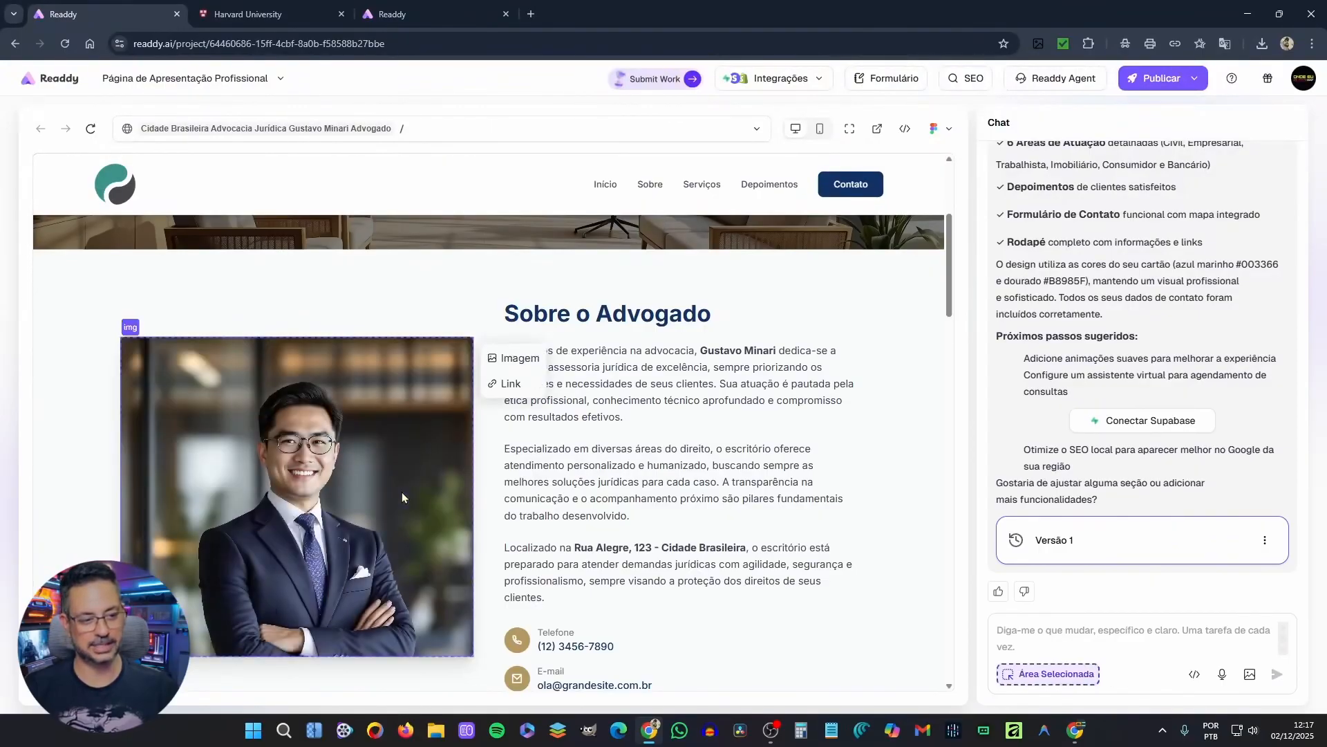
pyautogui.click(515, 361)
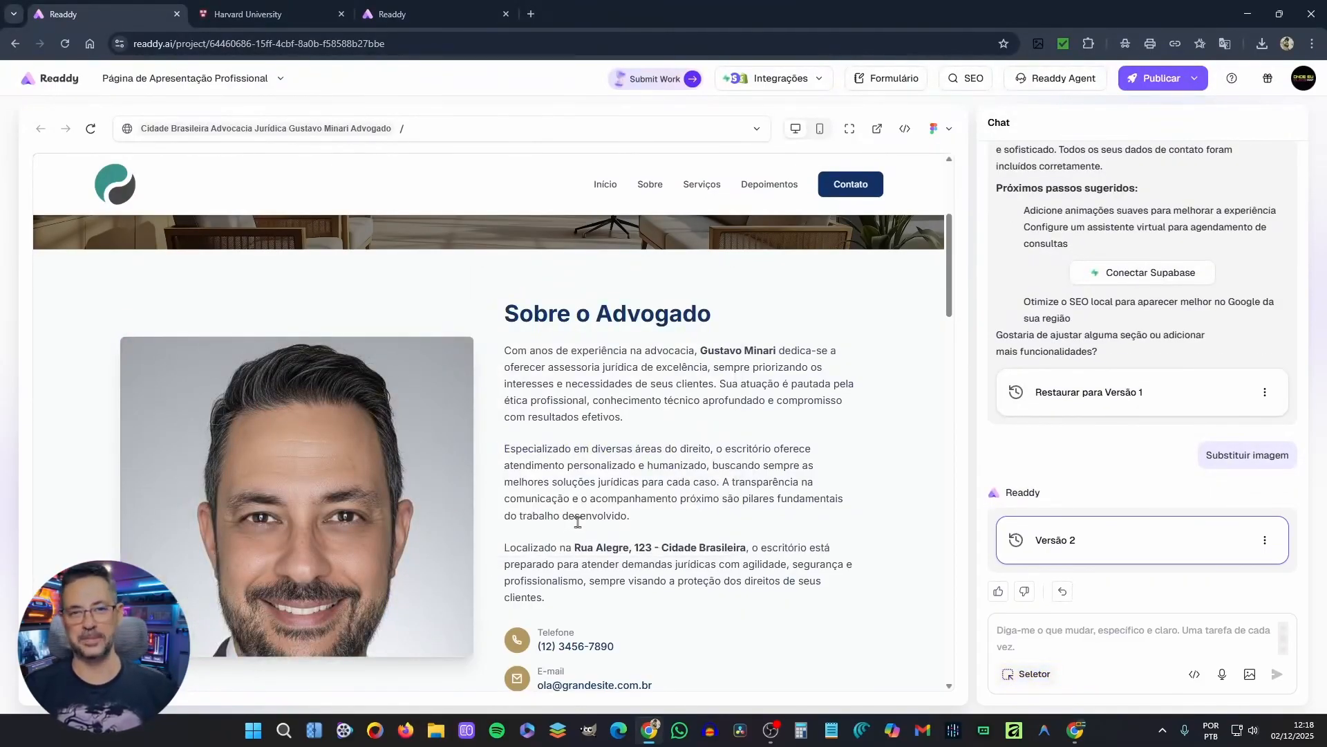
# Look through the site preview from the replaced portrait down past the "Áreas de Atuação" section
pyautogui.scroll(-5, 870, 546)
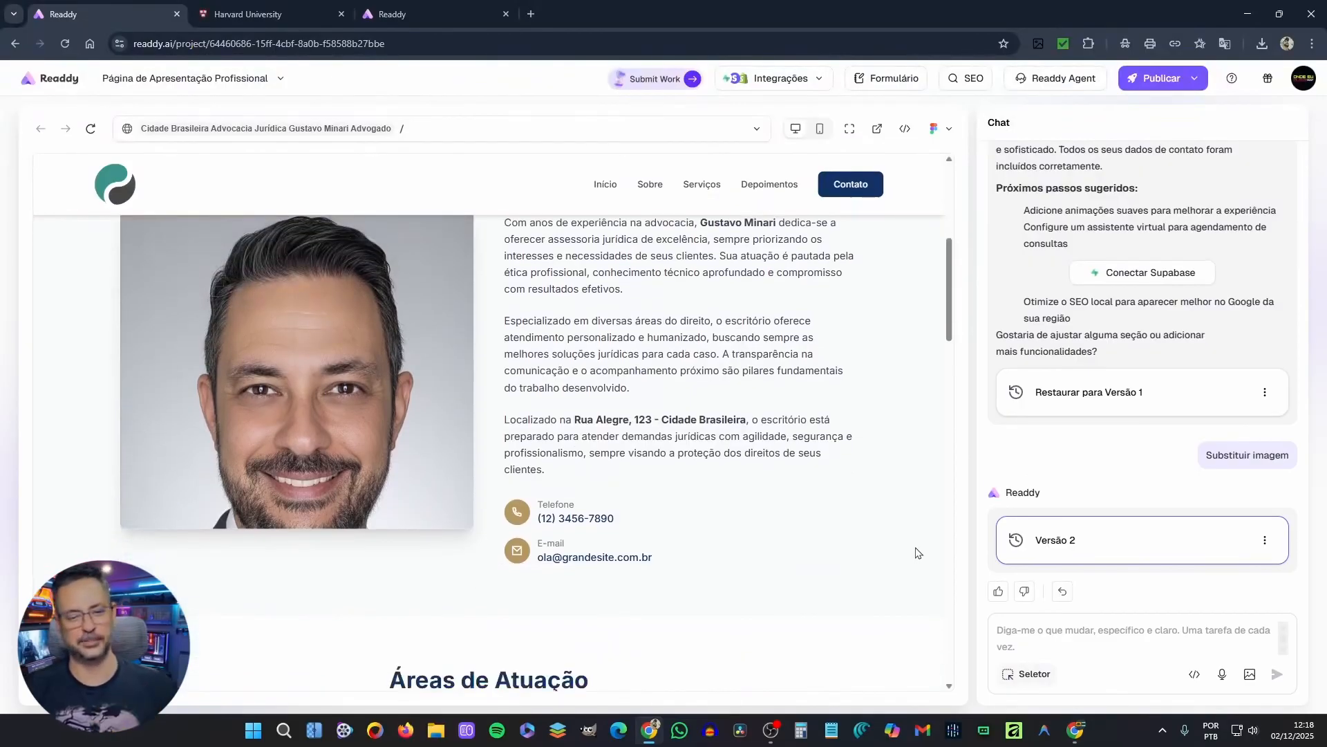
pyautogui.scroll(-4, 916, 553)
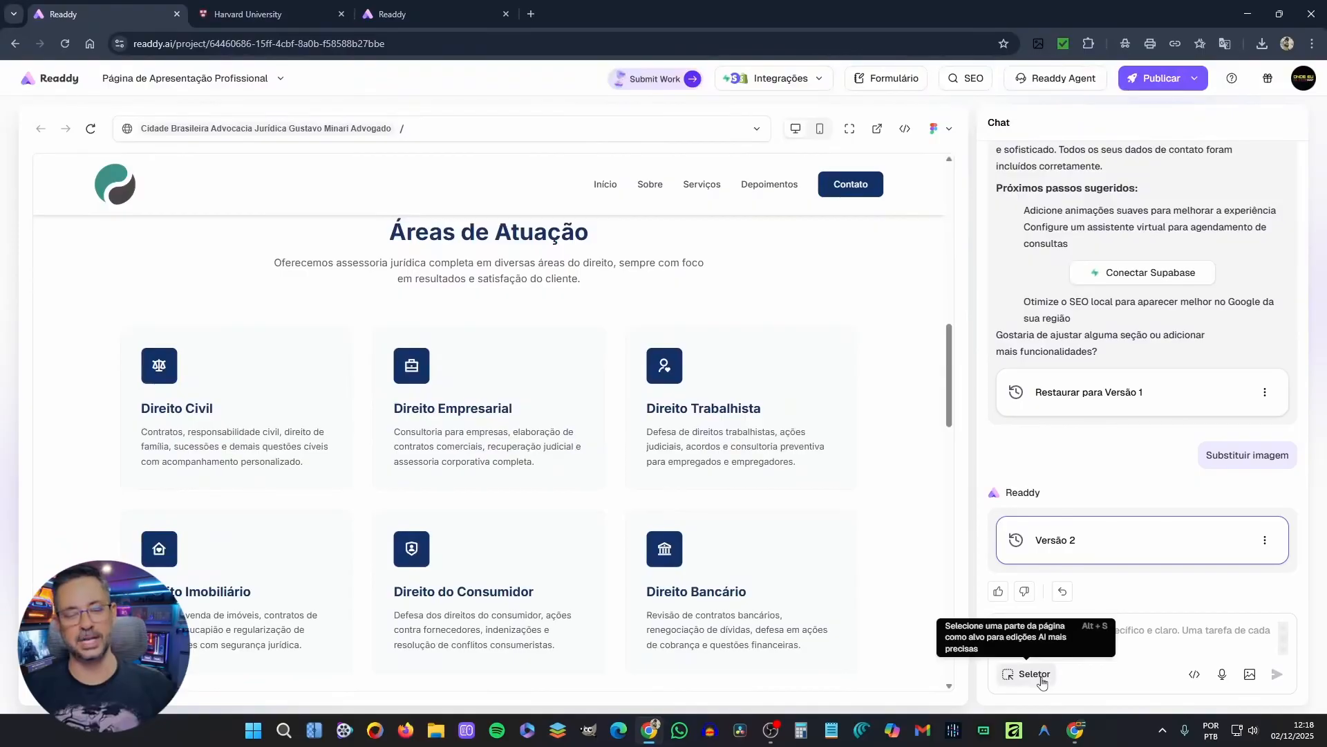
pyautogui.scroll(-6, 680, 540)
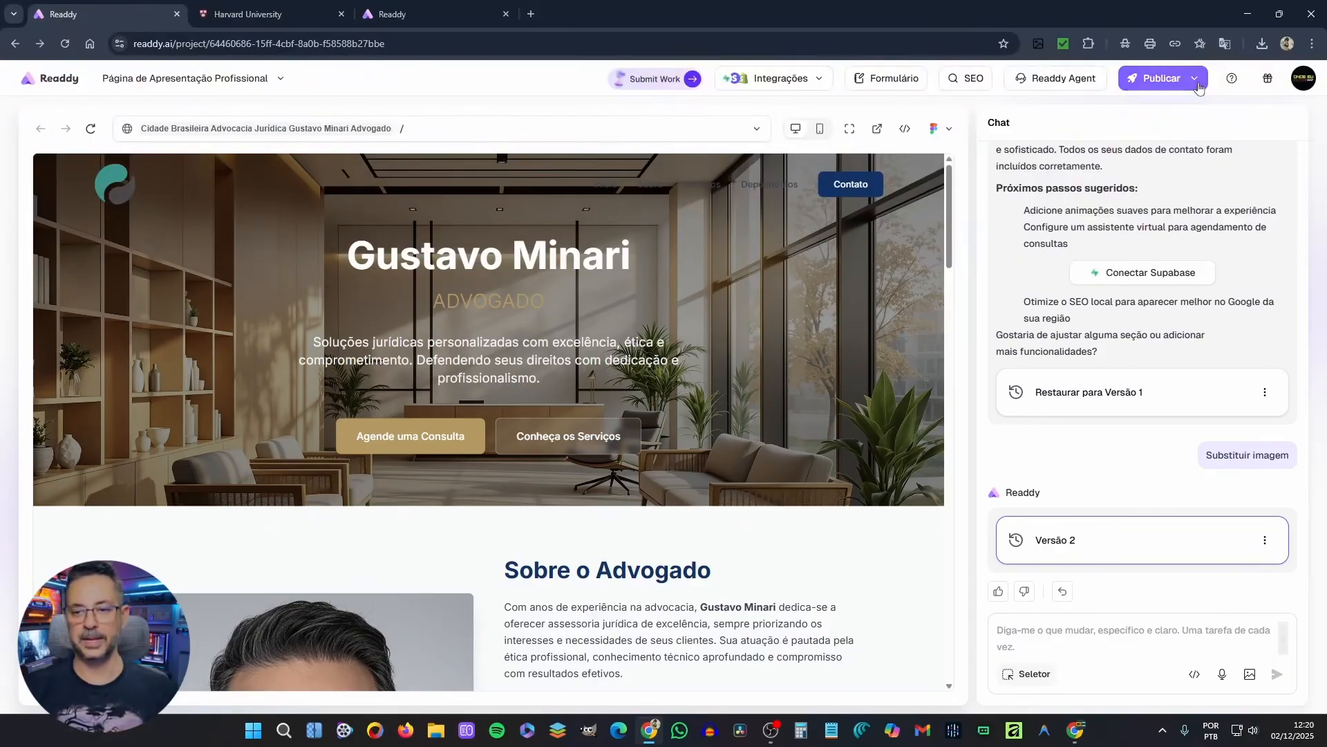
# Review the subdomain and custom-domain publishing options, choose "Sim, já tenho um domínio", and return to the project without publishing
pyautogui.click(1197, 81)
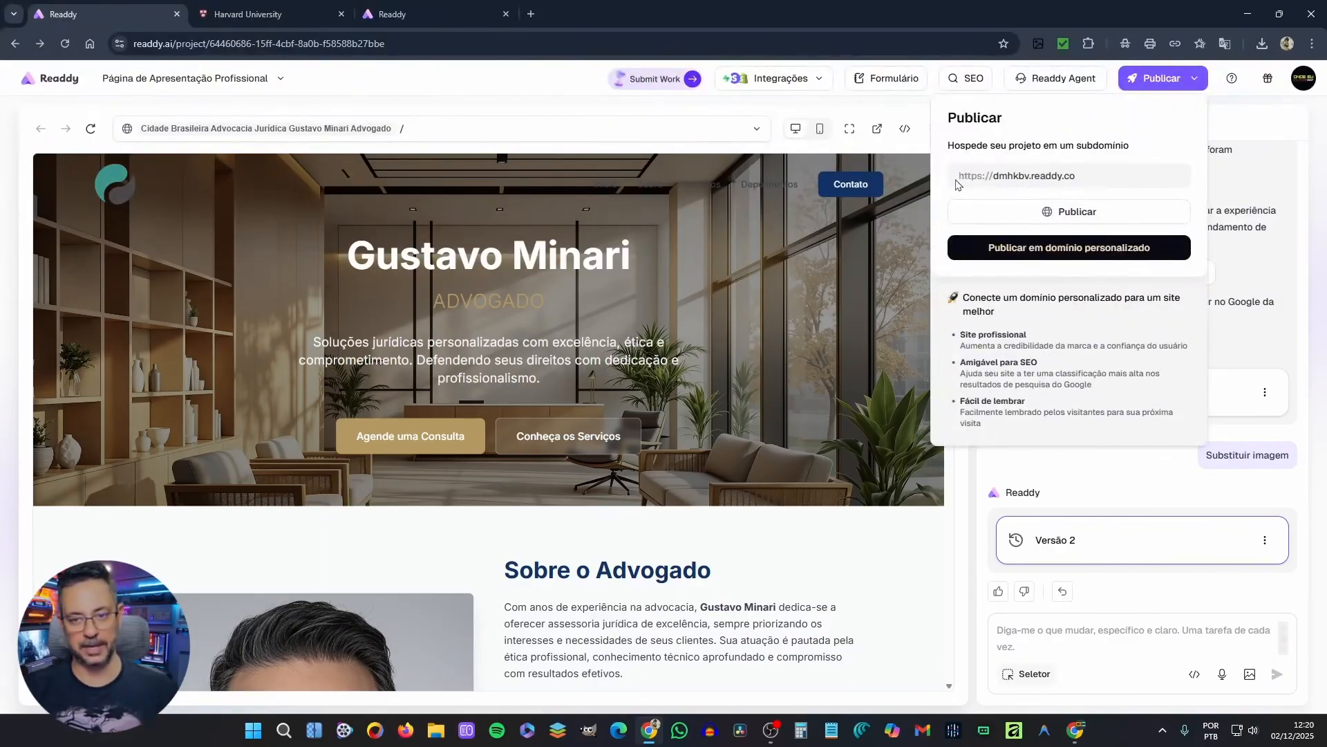
pyautogui.moveTo(959, 177); pyautogui.dragTo(1104, 192)
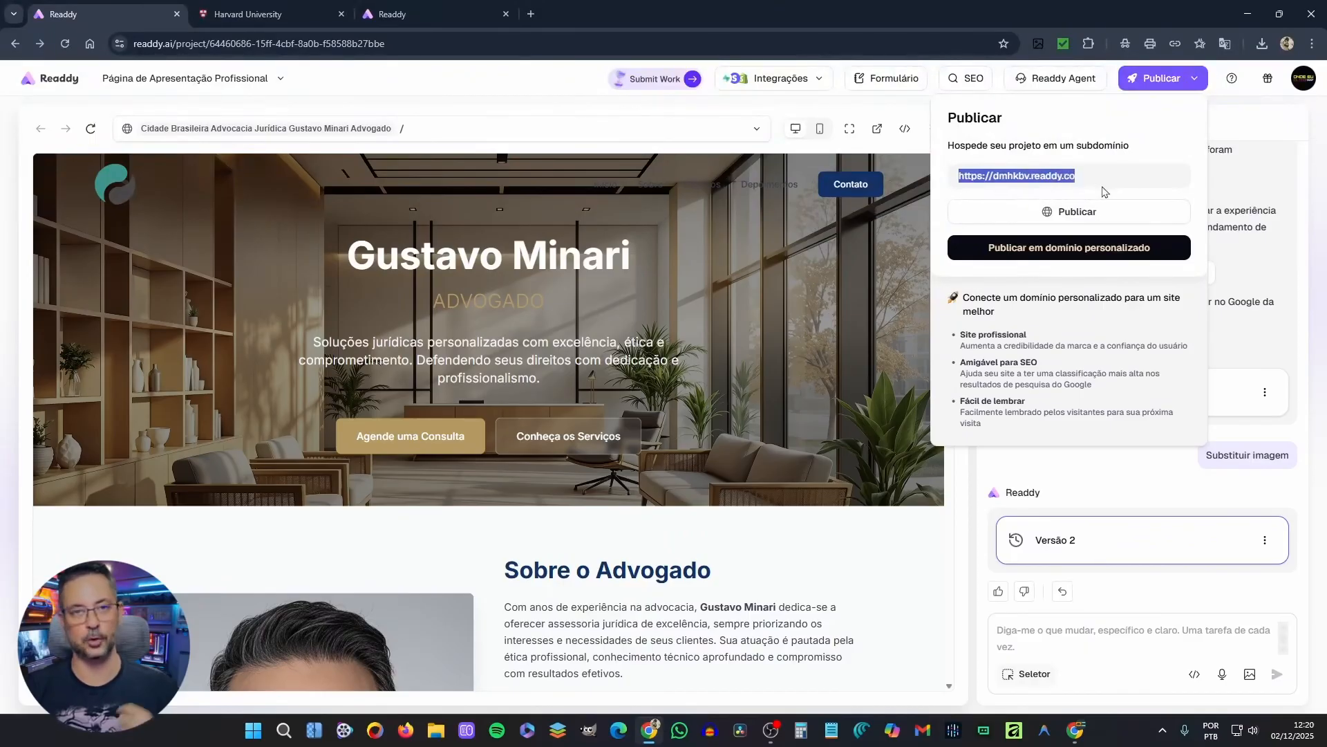
pyautogui.click(1050, 258)
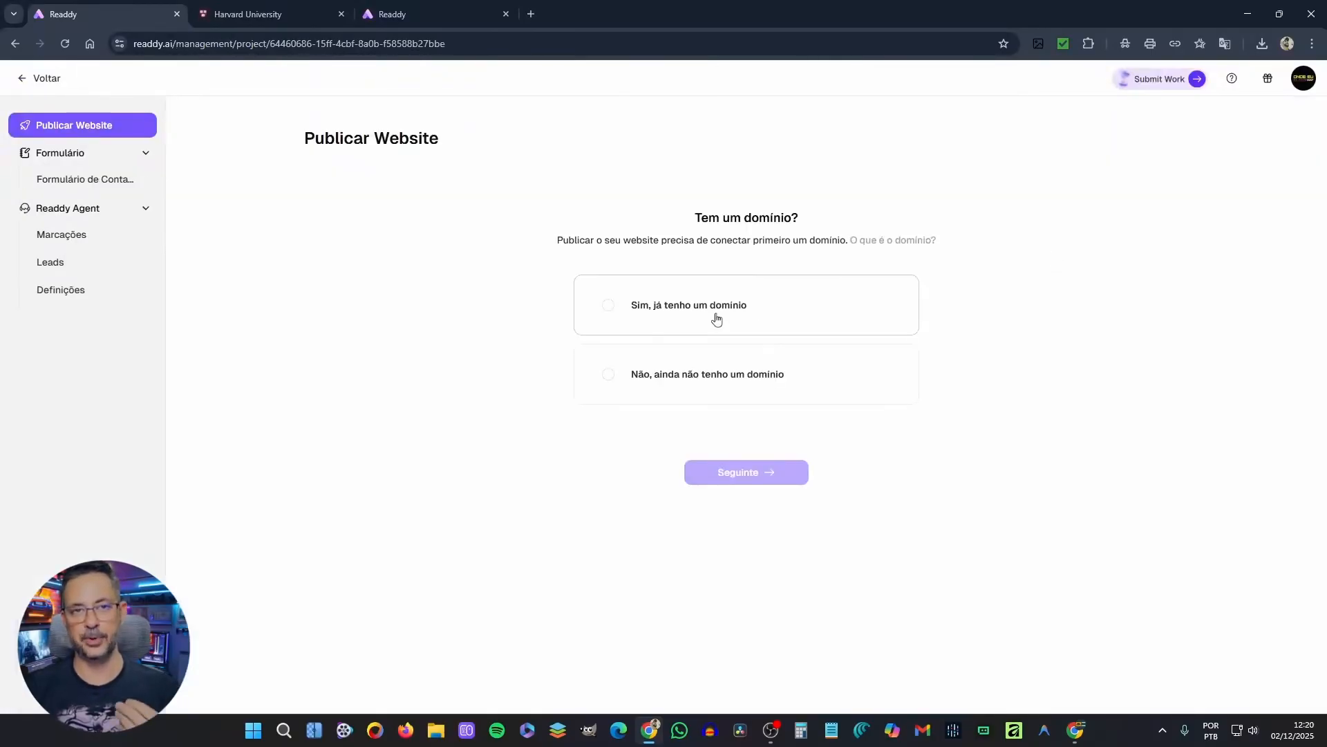
pyautogui.click(668, 315)
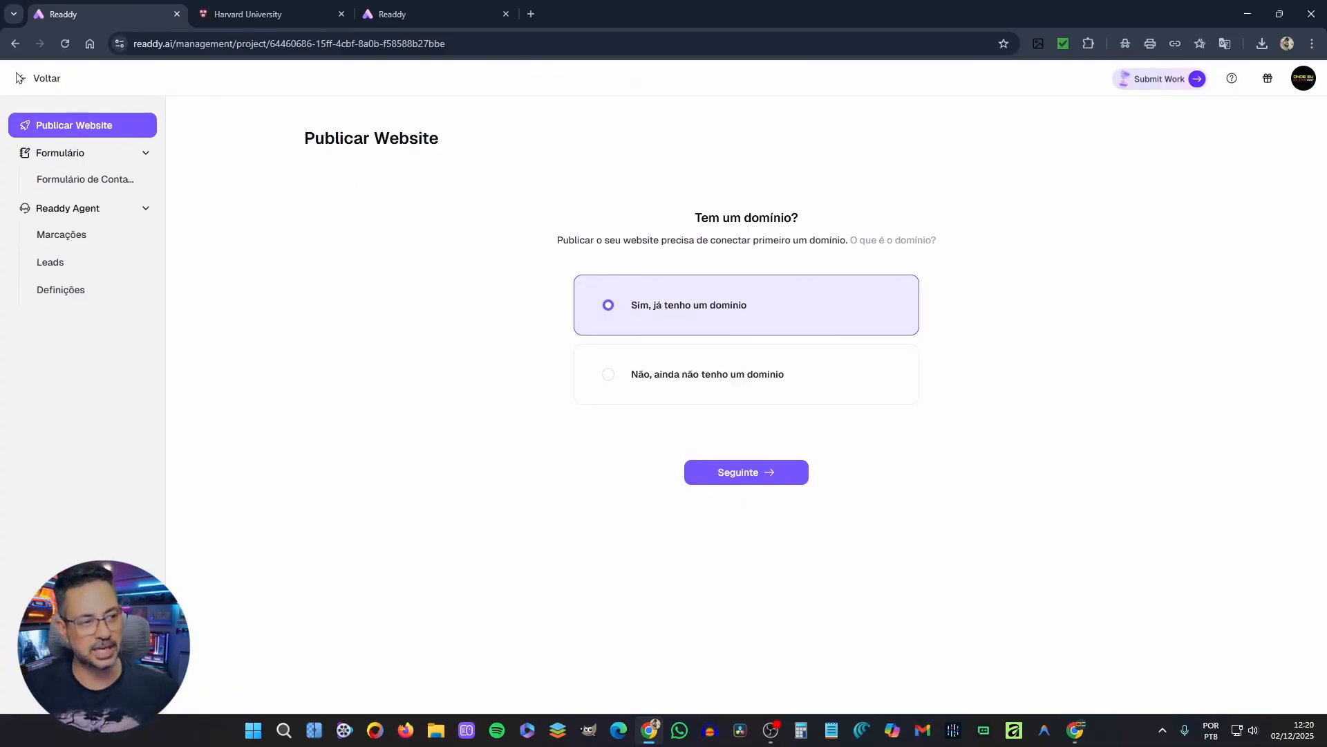
pyautogui.click(22, 83)
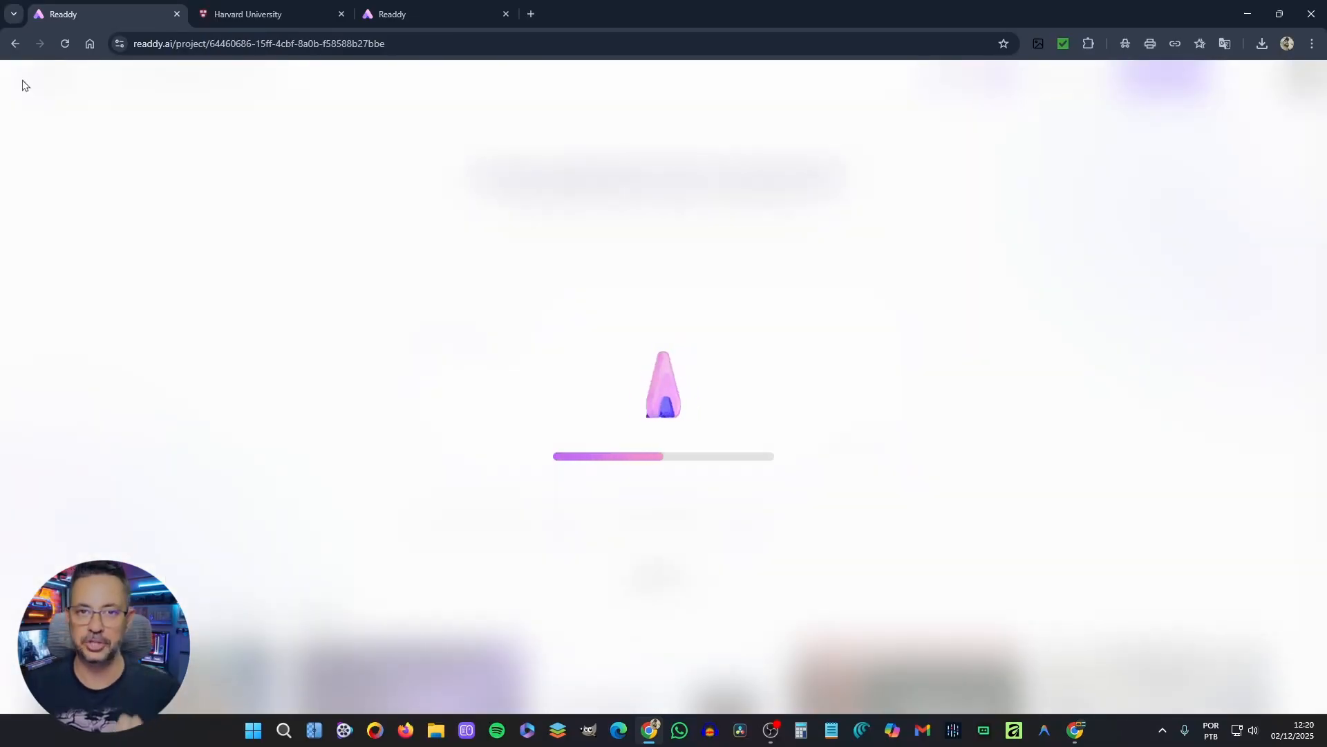